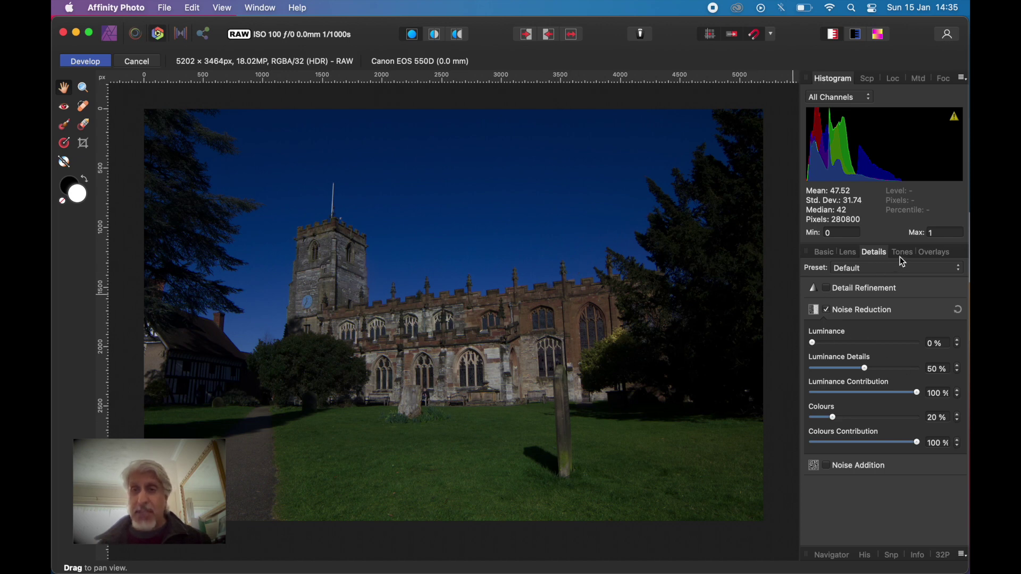
Step: Show the Basic tab's Exposure and Enhance adjustments for the RAW church photo
click(824, 254)
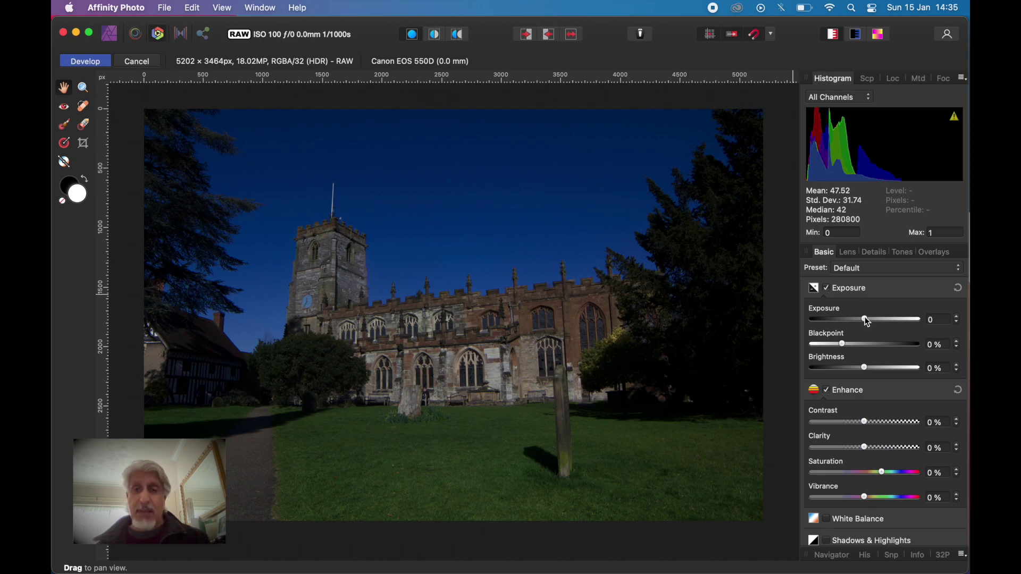
Step: Raise the exposure to 1.09 and add a little contrast
drag(865, 321, 878, 374)
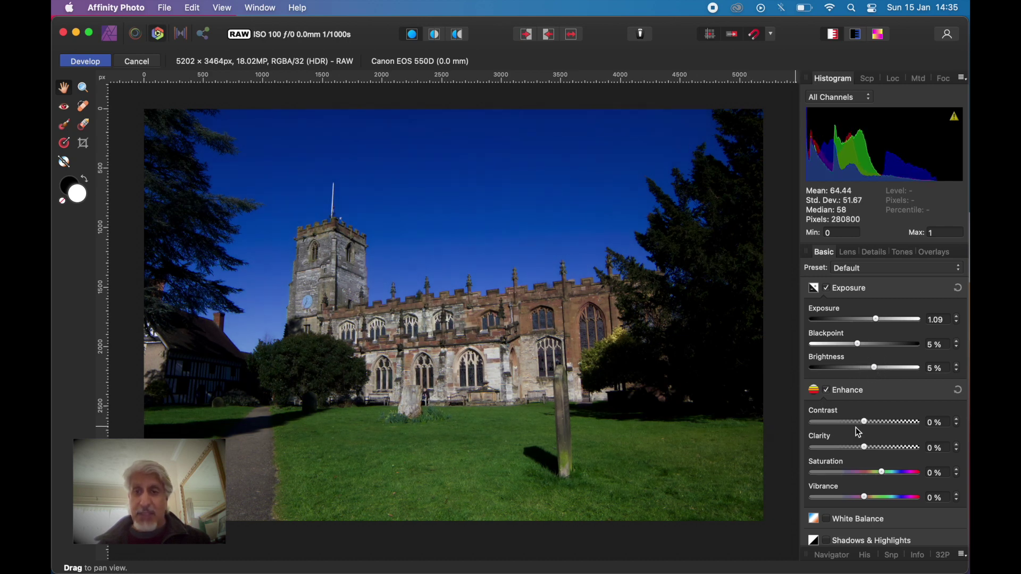
drag(863, 423, 886, 479)
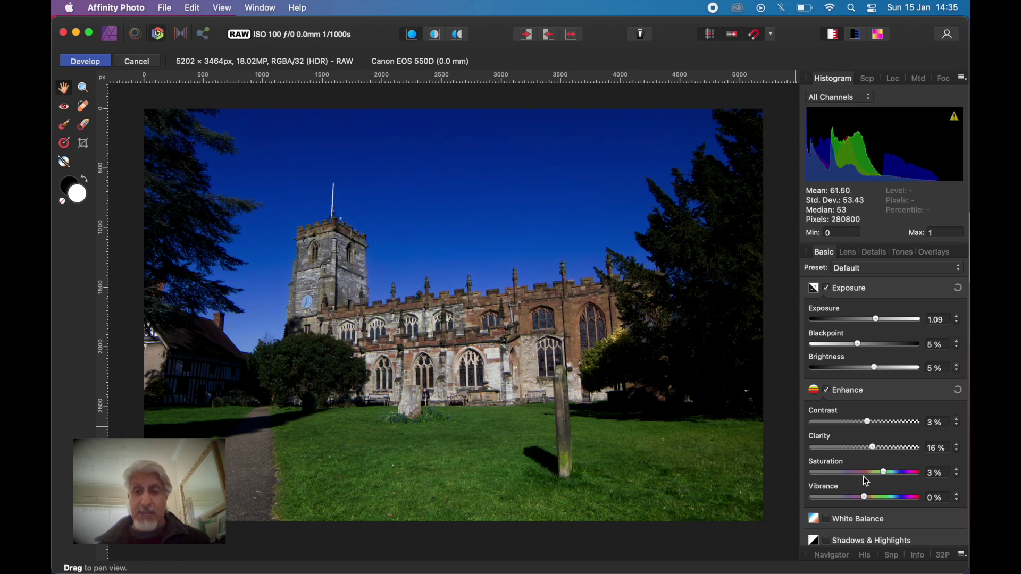
scroll(863, 476, down, 2)
Step: Enable white balance, warm the temperature to 4790, and develop the RAW photo
click(826, 493)
scroll(857, 503, down, 3)
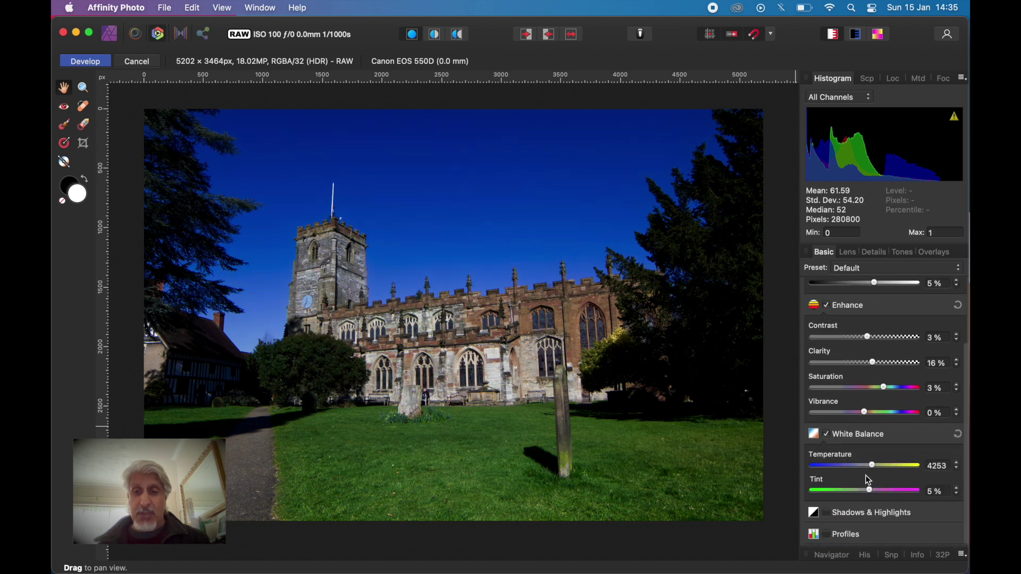
drag(875, 466, 881, 469)
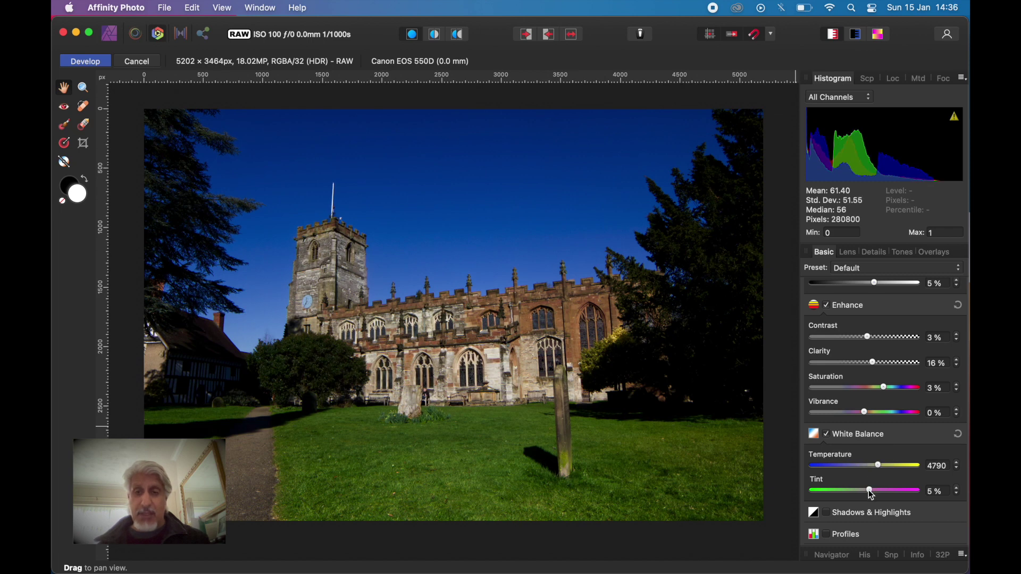
scroll(860, 442, down, 1)
scroll(862, 445, up, 1)
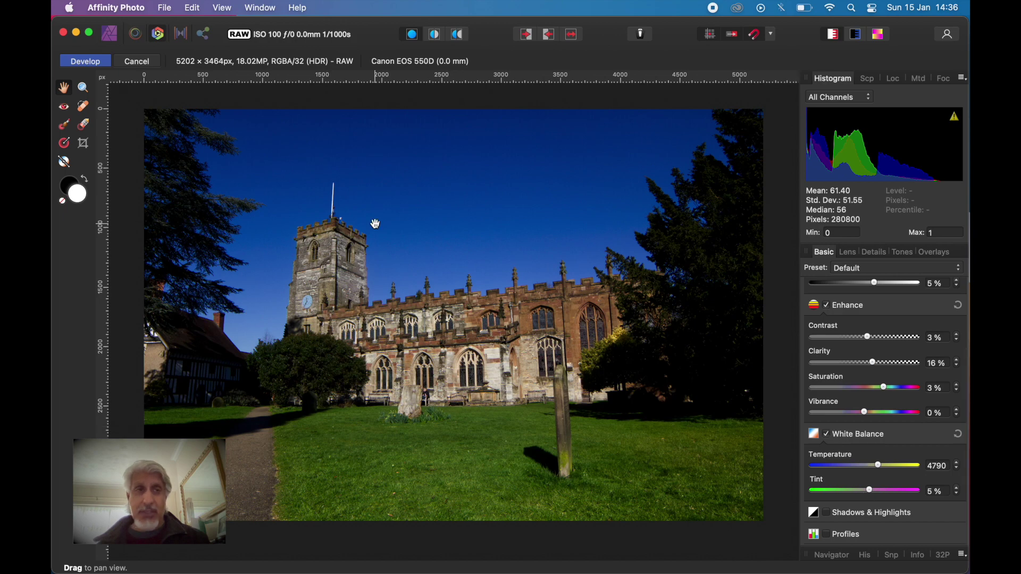
click(89, 63)
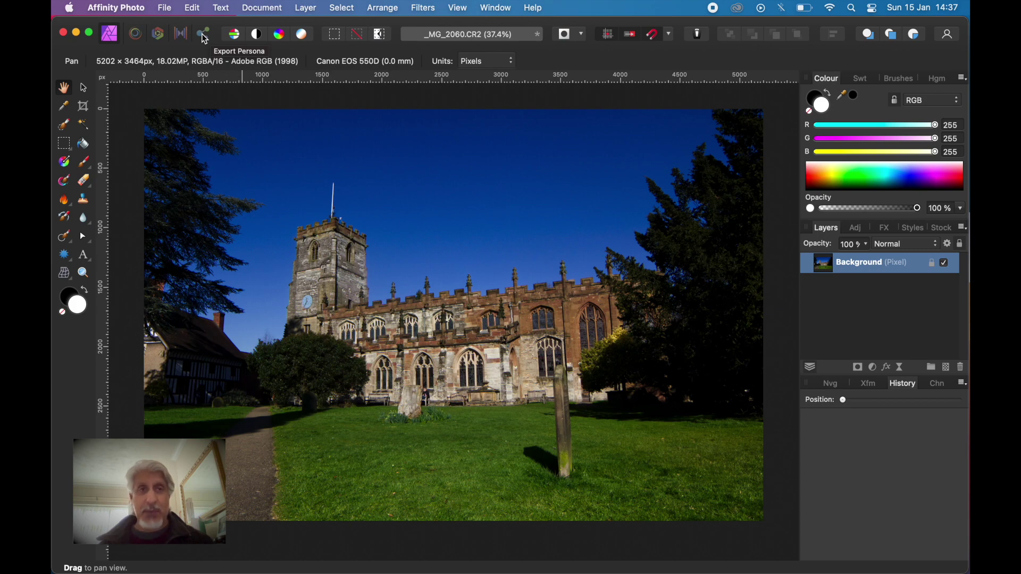
Step: Briefly open the File menu, then add an empty pixel layer above Background
click(166, 10)
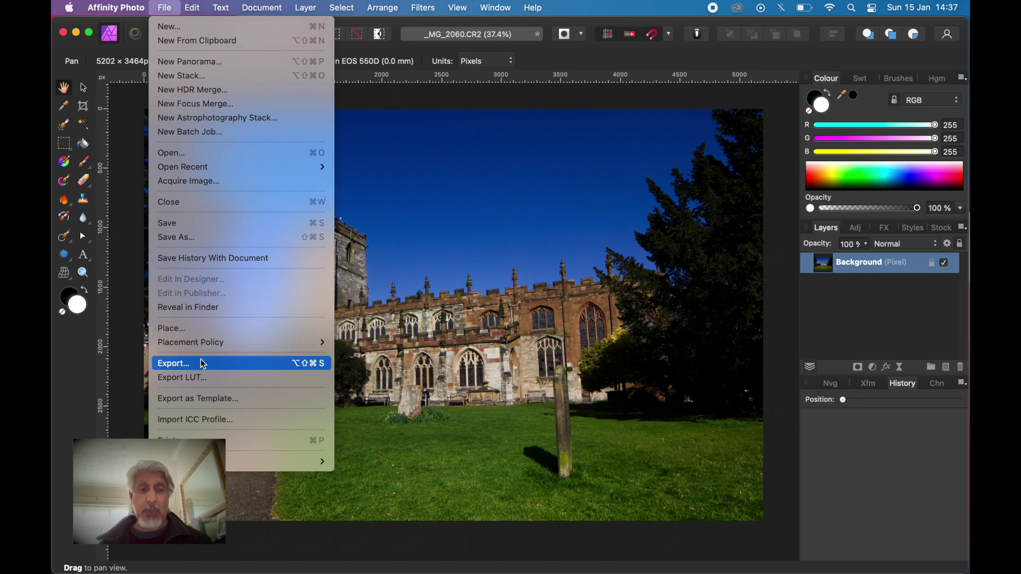
click(555, 63)
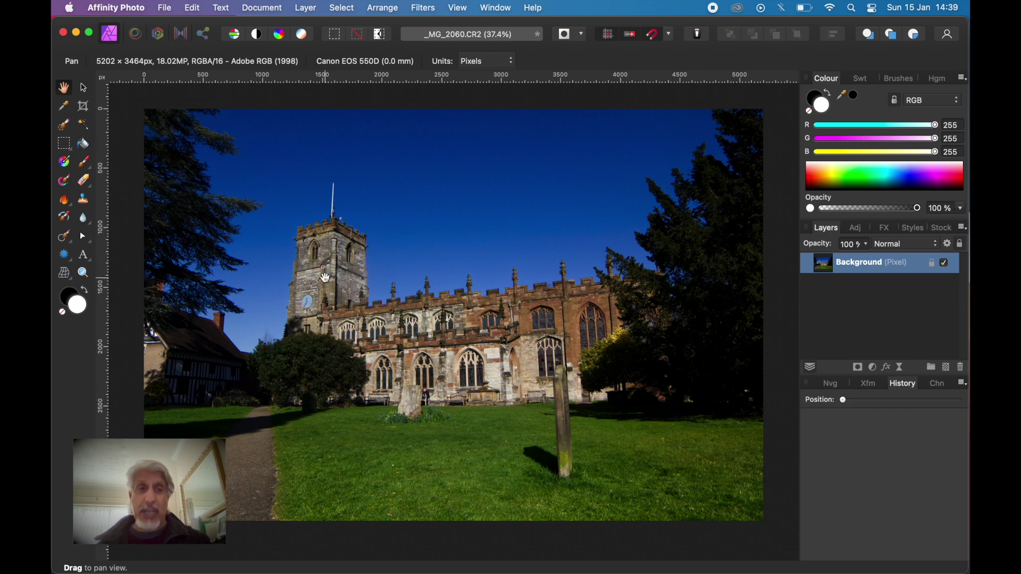
click(948, 369)
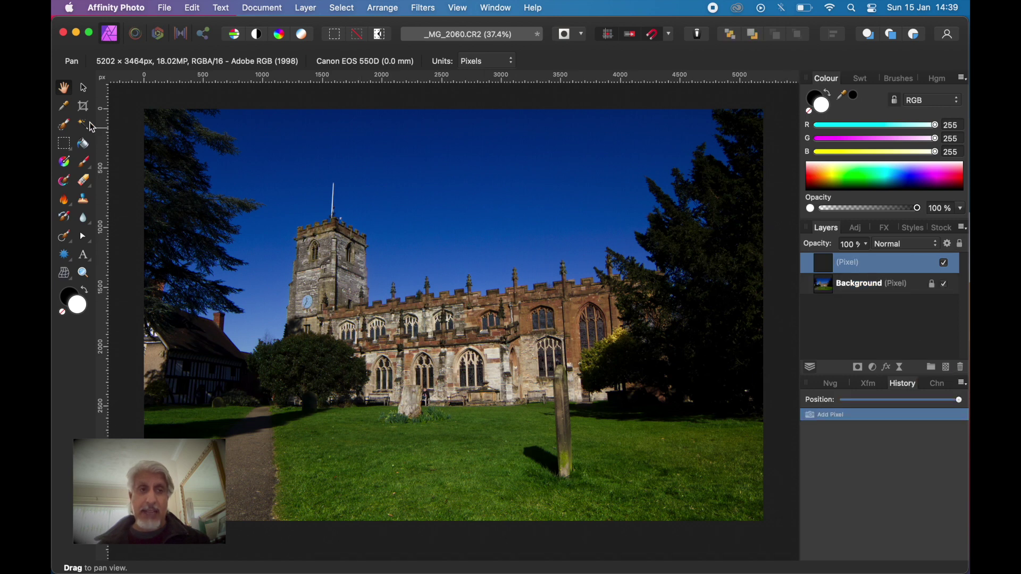
Step: Draw a white-to-black linear gradient down the canvas and blend it as Soft Light
click(65, 163)
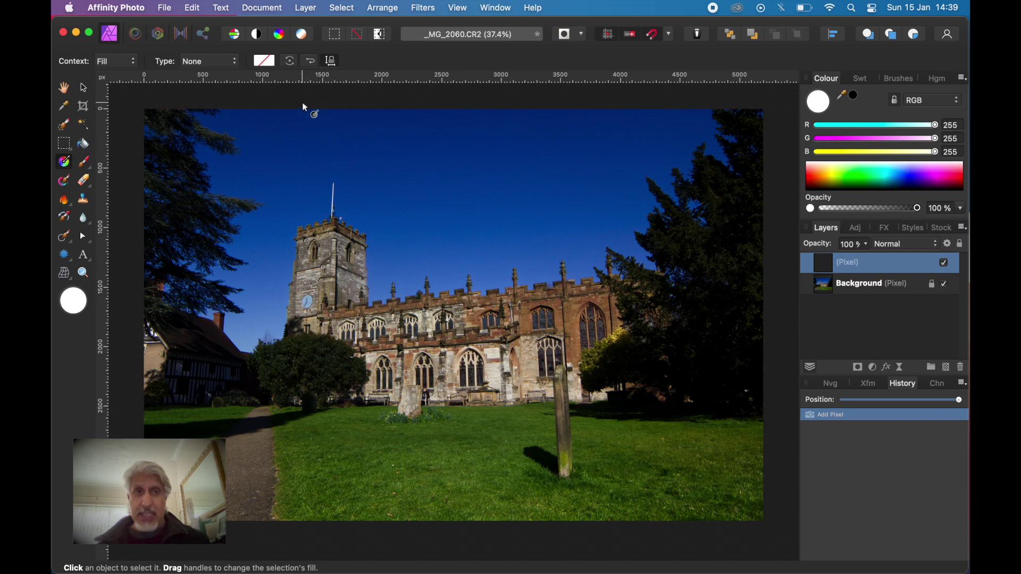
mouse_move(300, 99)
mouse_down()
mouse_move(417, 282)
mouse_move(483, 264)
mouse_move(328, 328)
mouse_move(354, 349)
mouse_move(341, 351)
mouse_up()
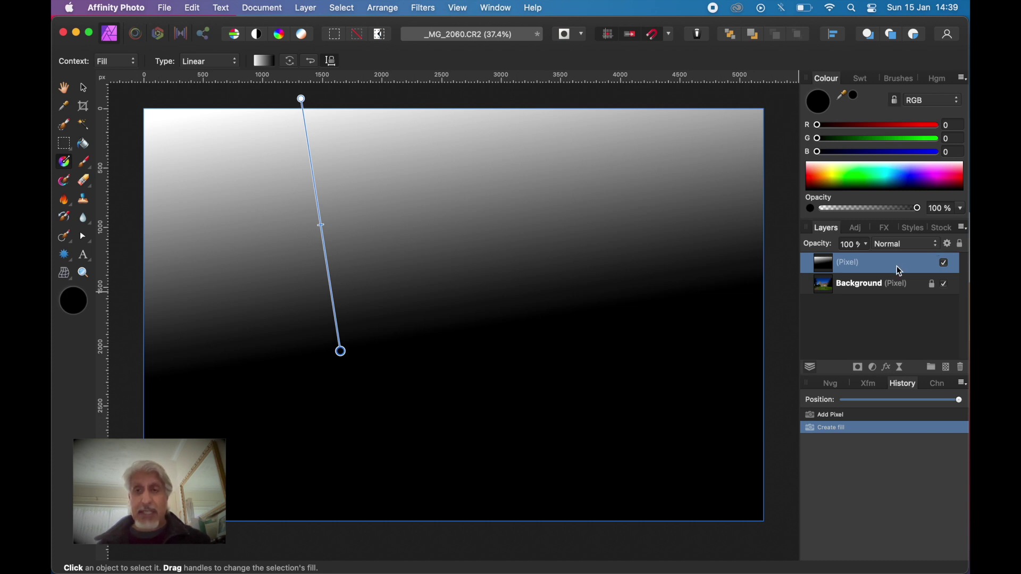
click(930, 243)
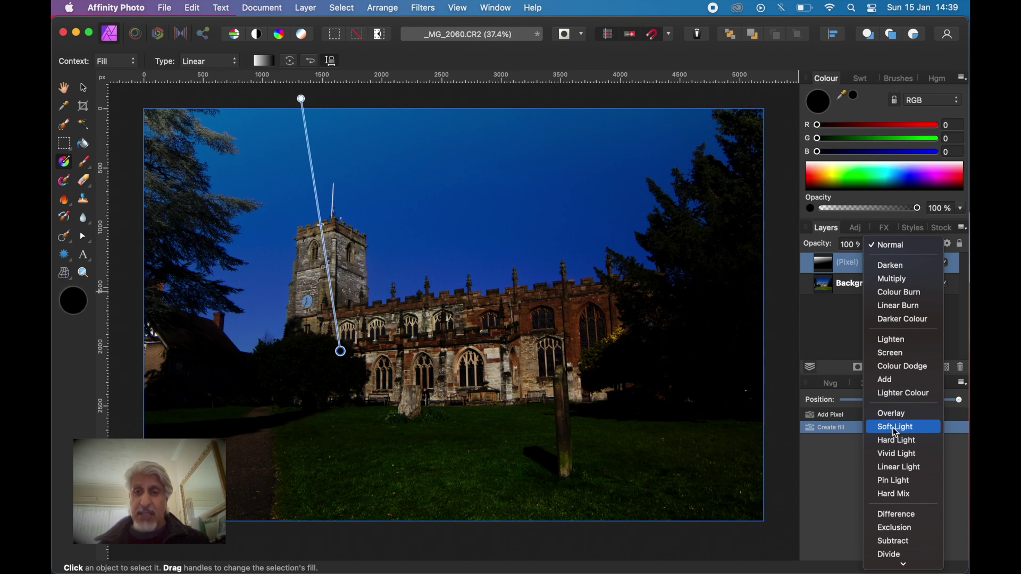
click(897, 432)
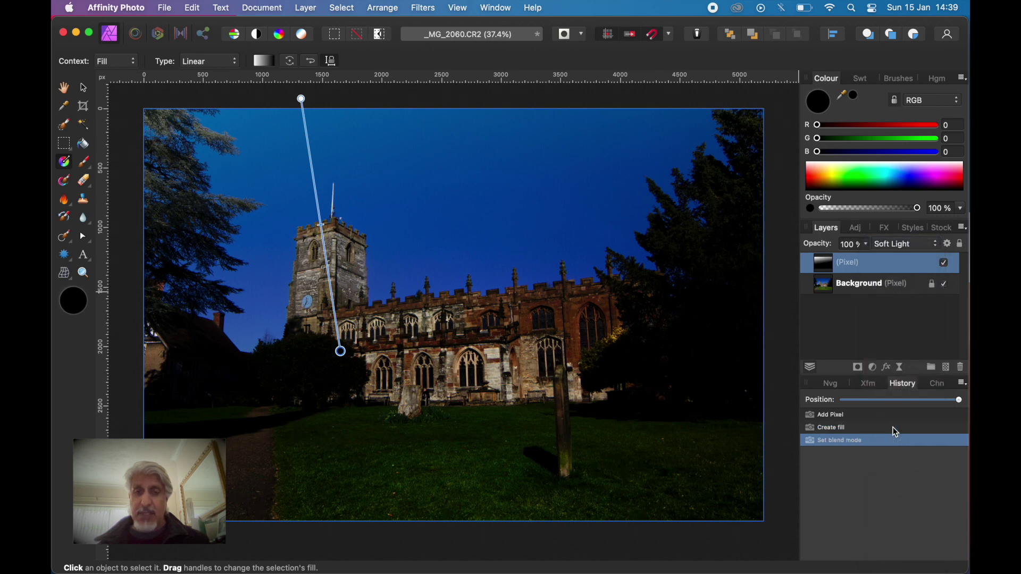
Step: Stretch the gradient from above the photo's top edge down to the churchyard grass
scroll(591, 388, down, 4)
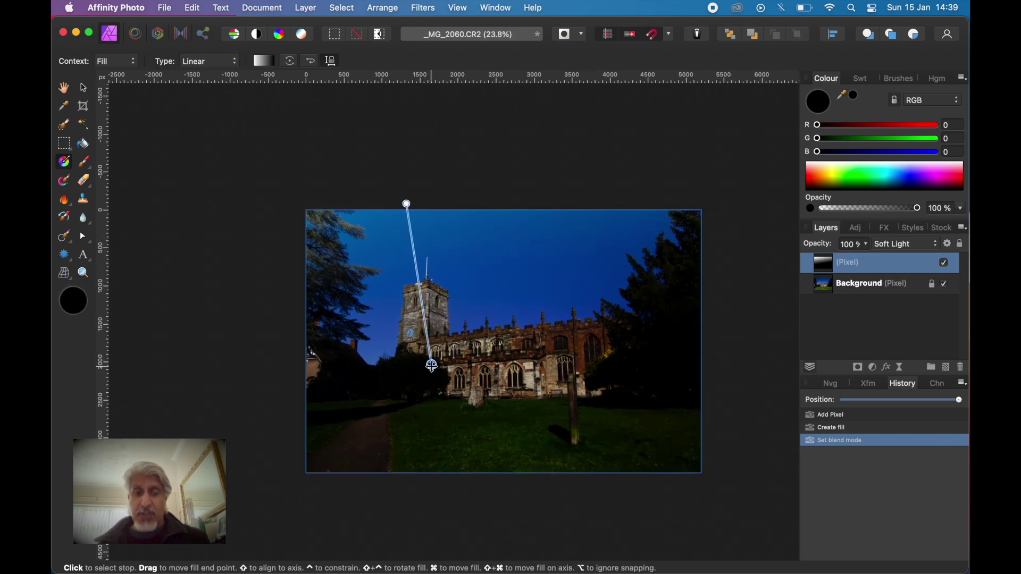
mouse_move(432, 365)
mouse_down()
mouse_move(521, 403)
mouse_move(532, 419)
mouse_move(459, 360)
mouse_move(462, 399)
mouse_move(455, 392)
mouse_move(479, 397)
mouse_up()
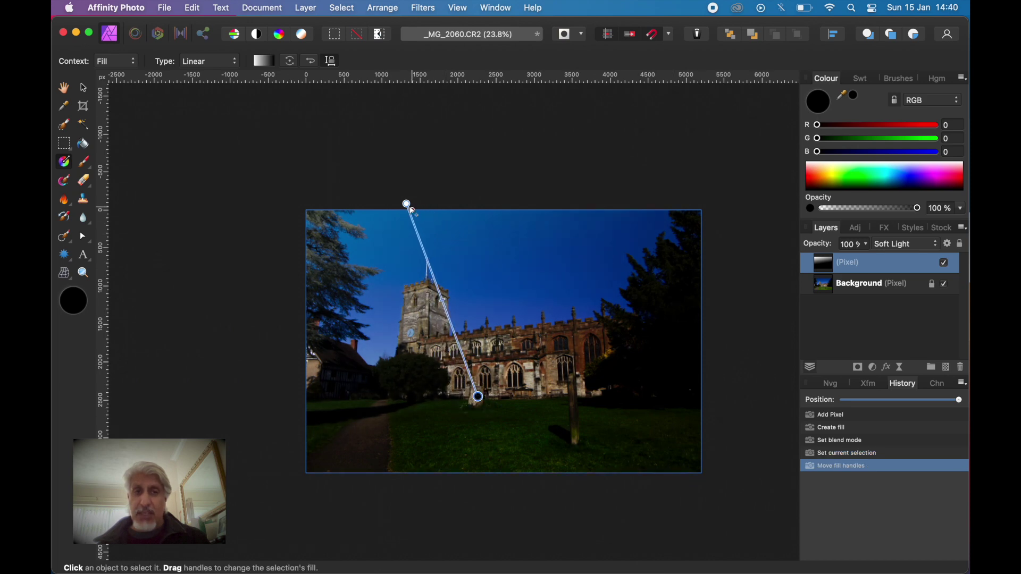
scroll(408, 204, left, 5)
scroll(409, 205, up, 2)
scroll(408, 205, right, 3)
scroll(408, 205, down, 2)
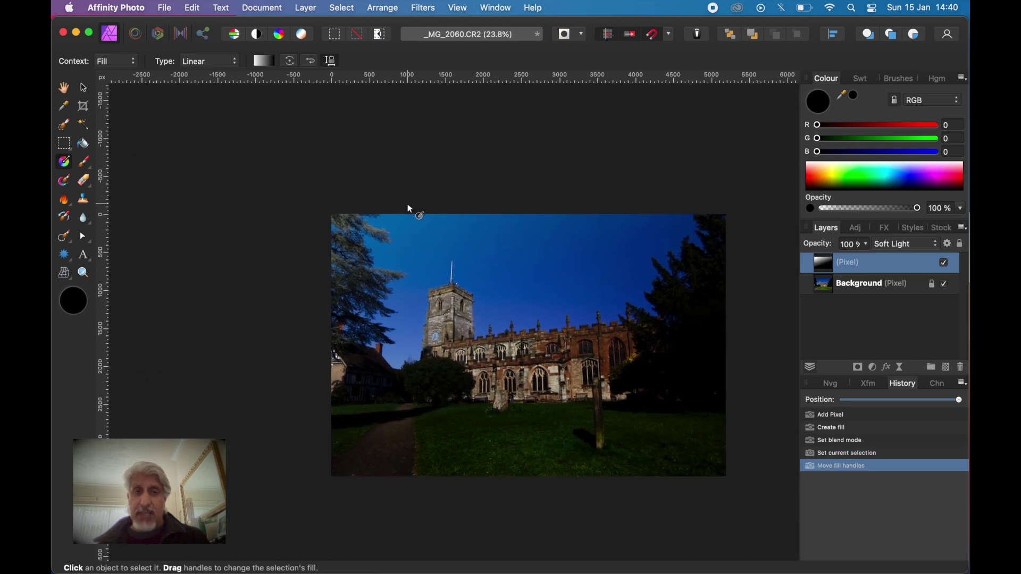
drag(429, 205, 422, 164)
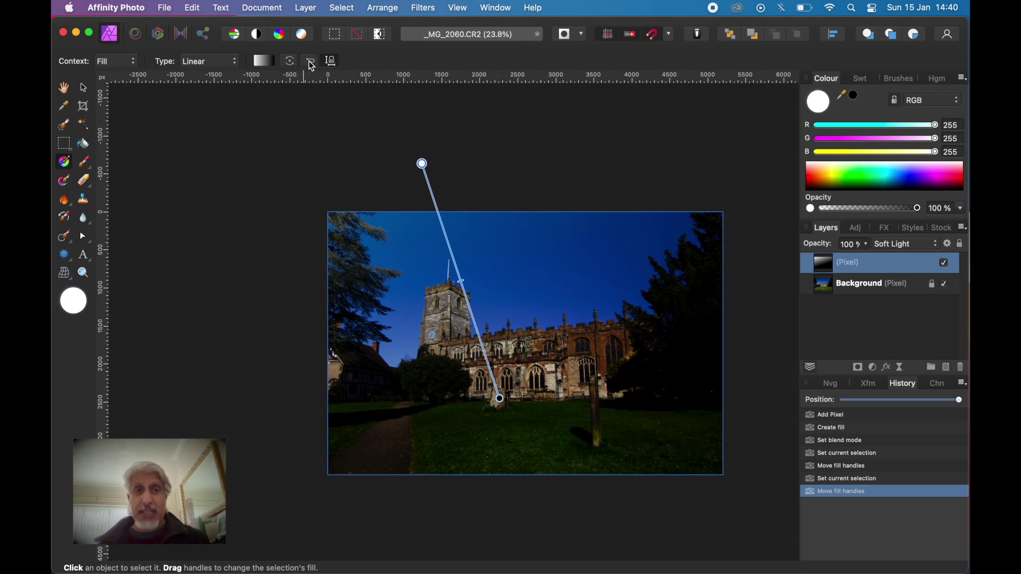
Step: Reverse the gradient and adjust its ends and midpoint so the dark end covers the sky
click(259, 62)
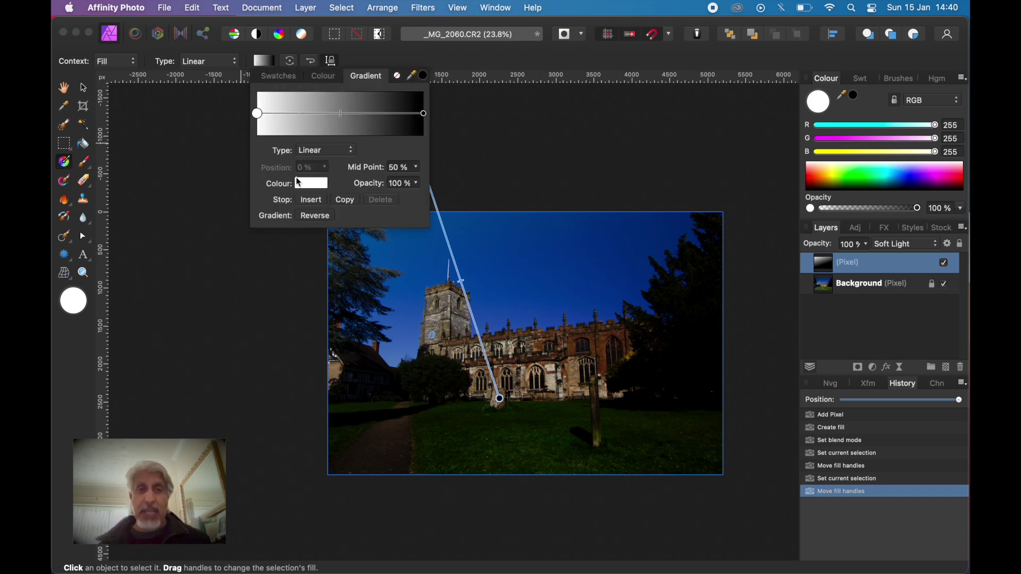
click(313, 65)
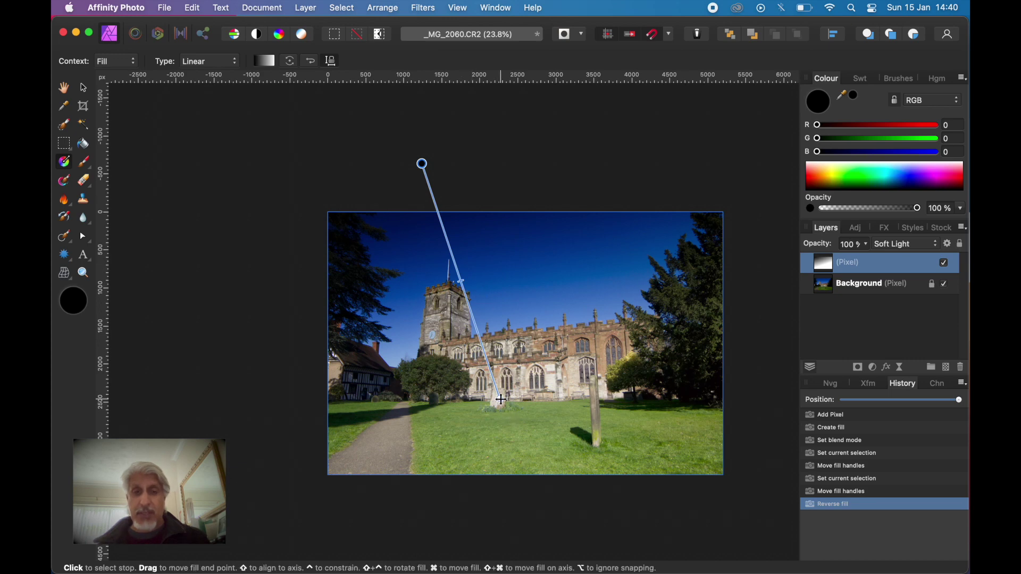
mouse_move(502, 400)
mouse_down()
mouse_move(489, 341)
mouse_move(440, 292)
mouse_move(443, 335)
mouse_up()
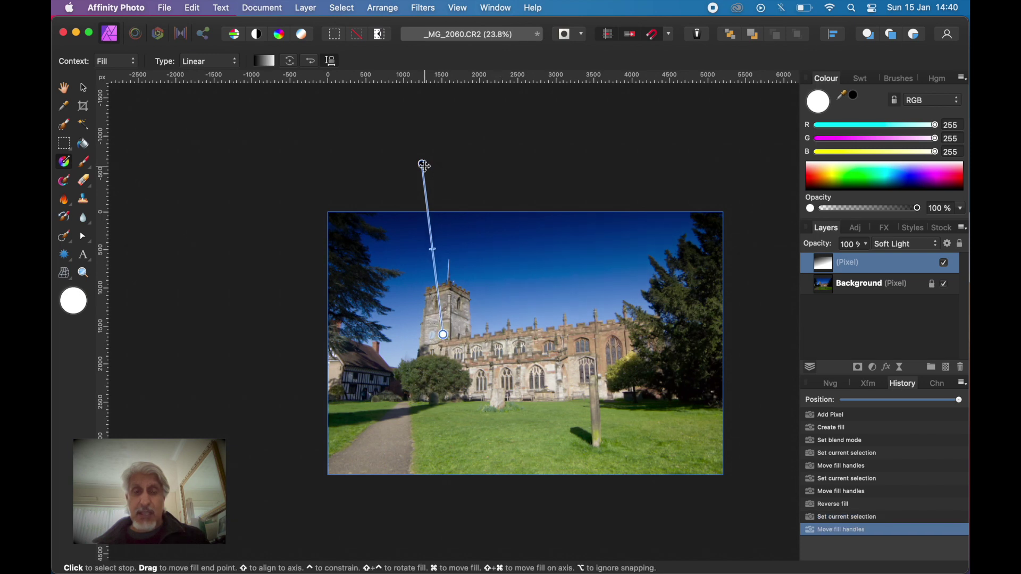
mouse_move(423, 163)
mouse_down()
mouse_move(392, 157)
mouse_move(394, 142)
mouse_move(407, 139)
mouse_up()
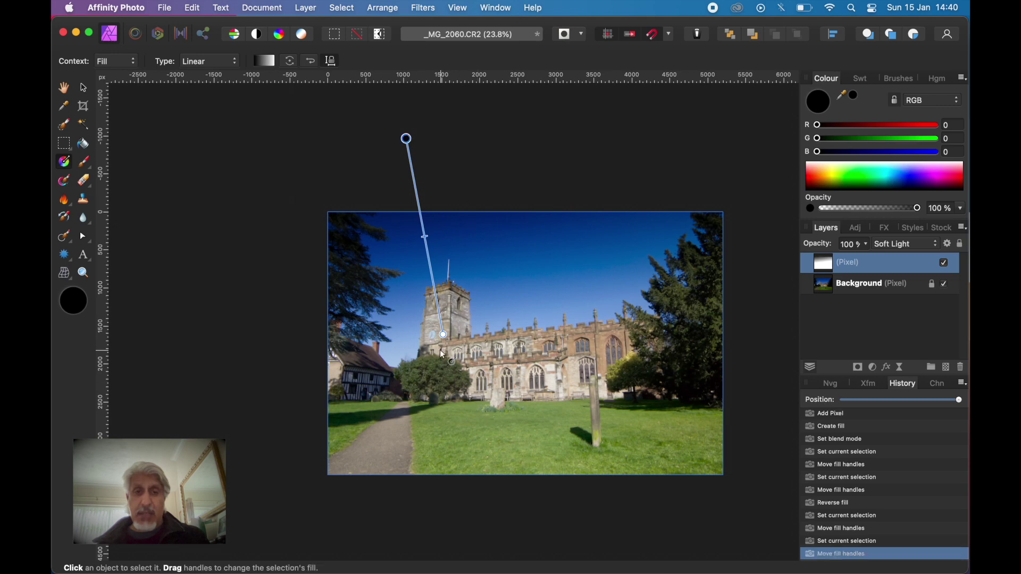
mouse_move(444, 336)
mouse_down()
mouse_move(463, 410)
mouse_move(452, 415)
mouse_move(464, 417)
mouse_move(421, 343)
mouse_move(460, 347)
mouse_move(441, 348)
mouse_up()
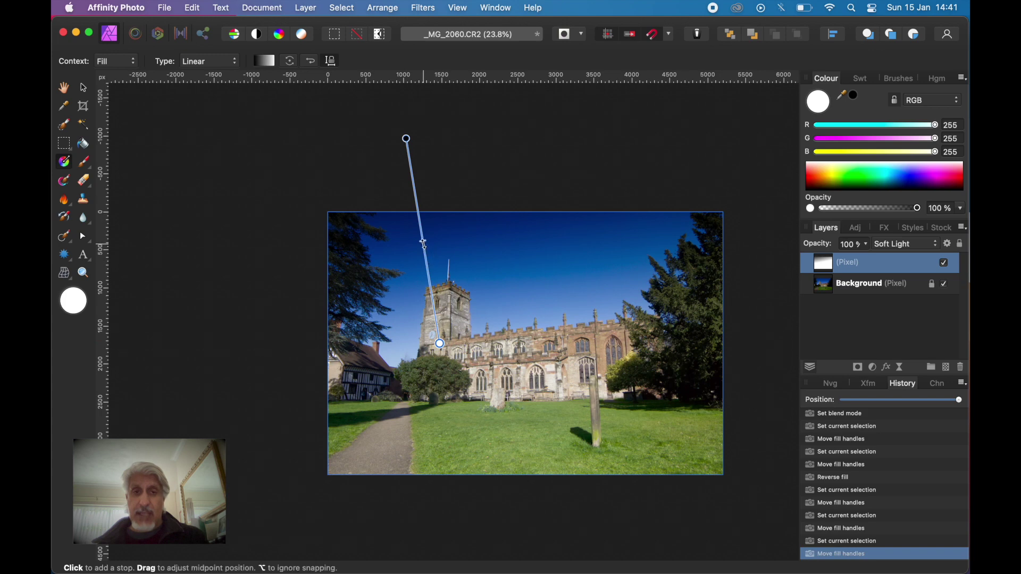
drag(423, 240, 433, 265)
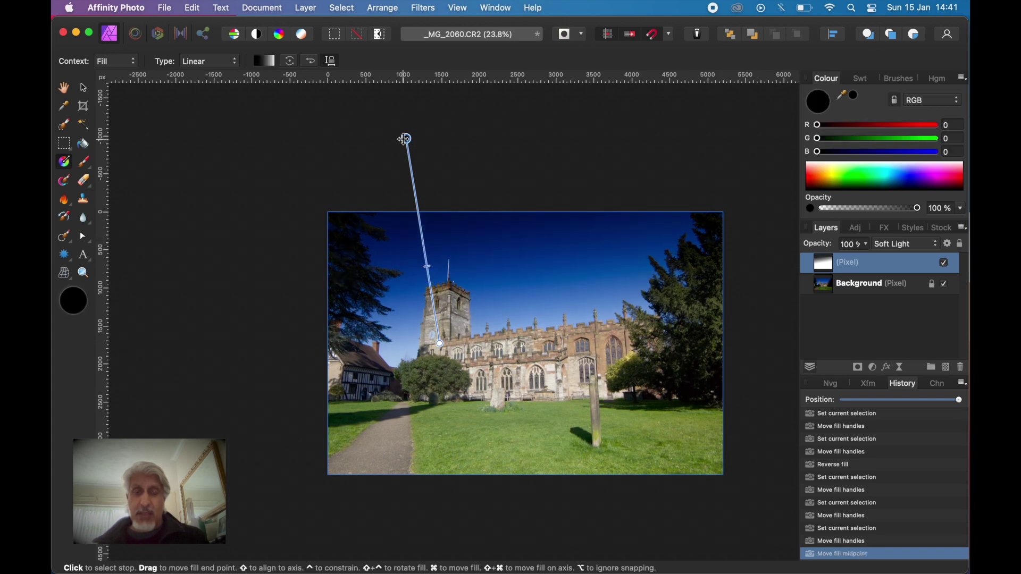
mouse_move(406, 138)
mouse_down()
mouse_move(392, 130)
mouse_move(397, 120)
mouse_up()
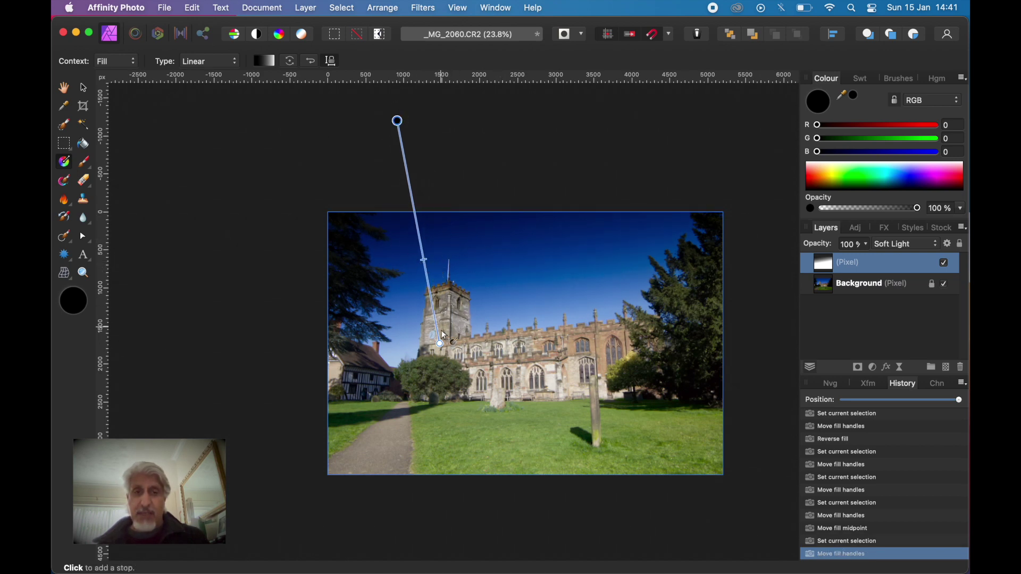
drag(442, 347, 441, 355)
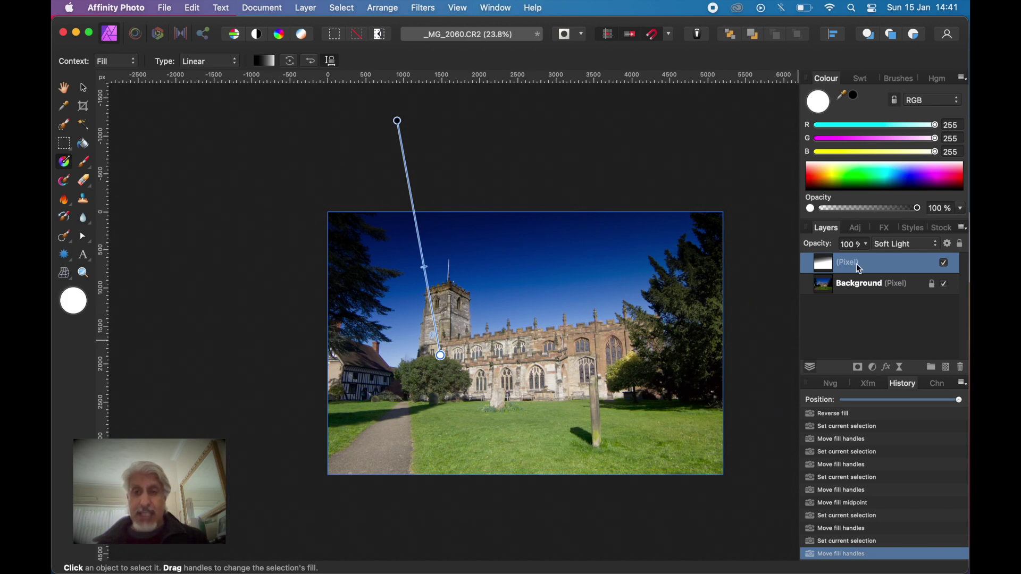
Step: Add a mask to the Soft Light gradient layer and select it for painting
click(860, 369)
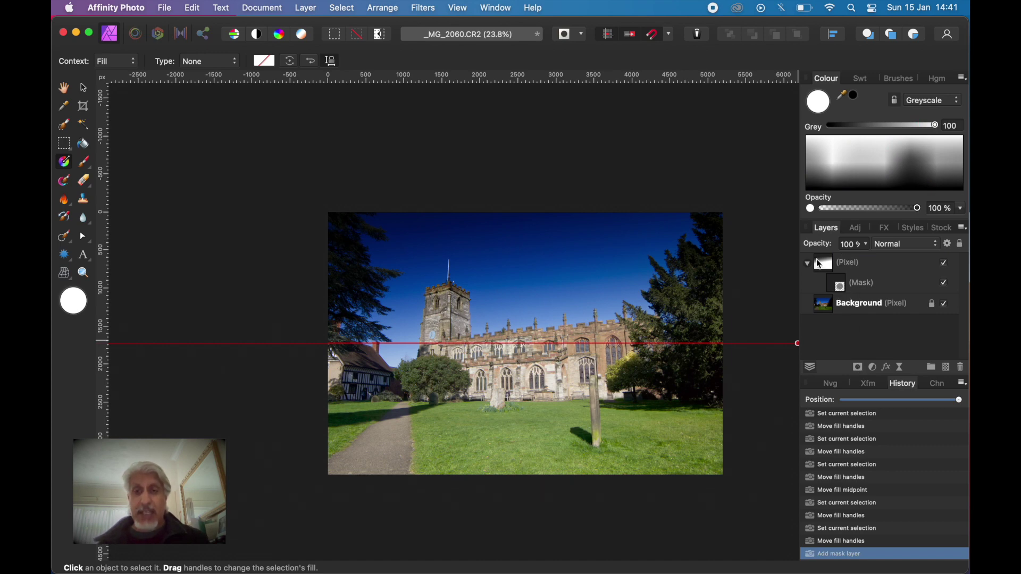
click(840, 288)
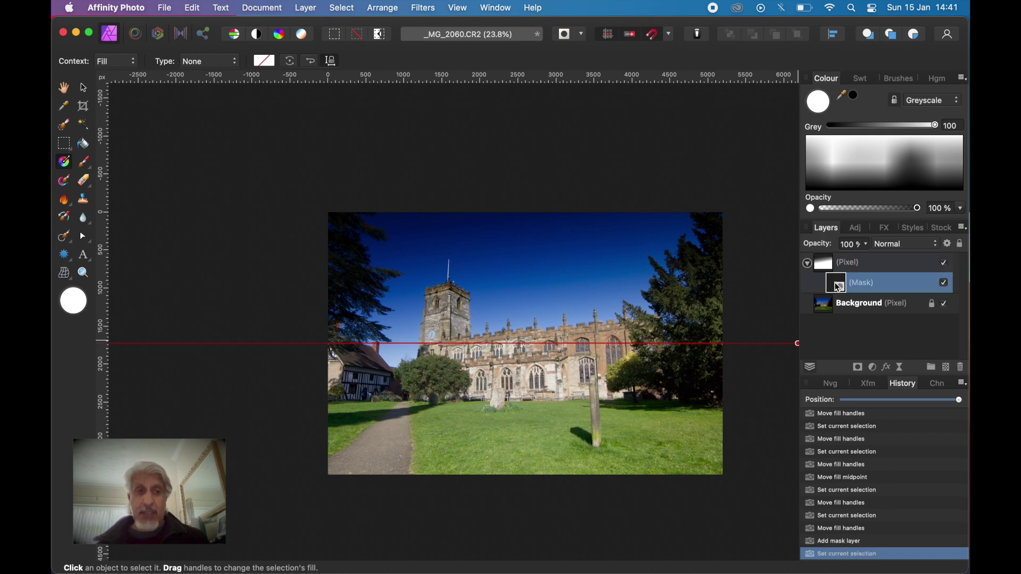
click(88, 166)
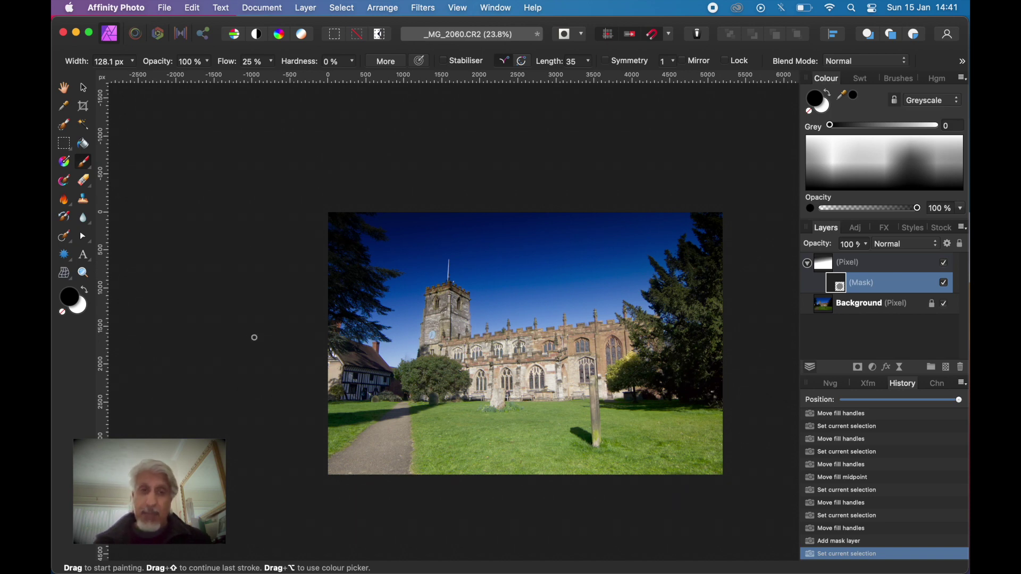
Step: Enlarge the brush, paint a test stroke on the mask, revert it and shrink the brush
key(bracketright)
key(bracketright)
key(bracketright)
key(bracketright)
key(bracketright)
key(bracketright)
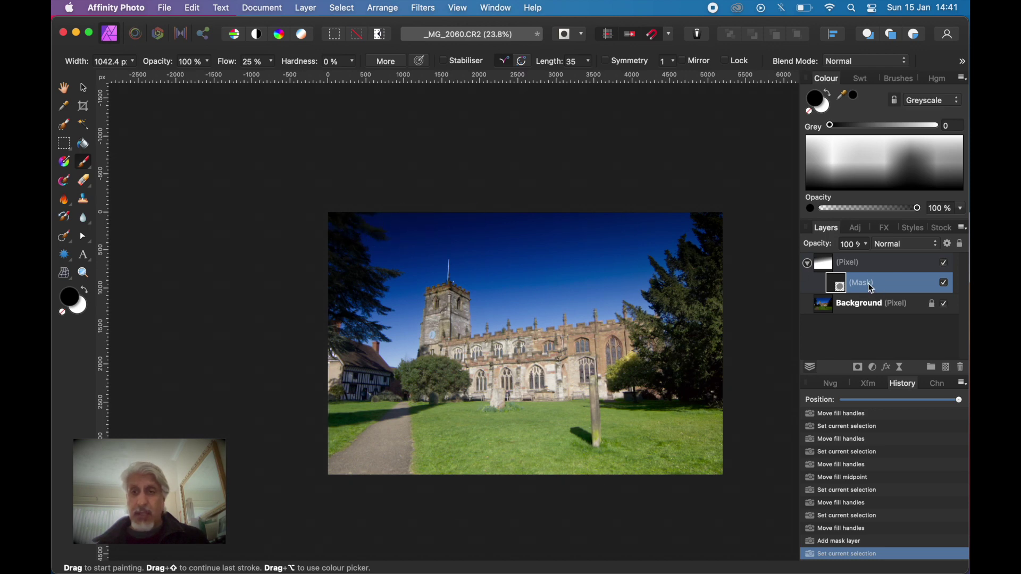
key(super+z)
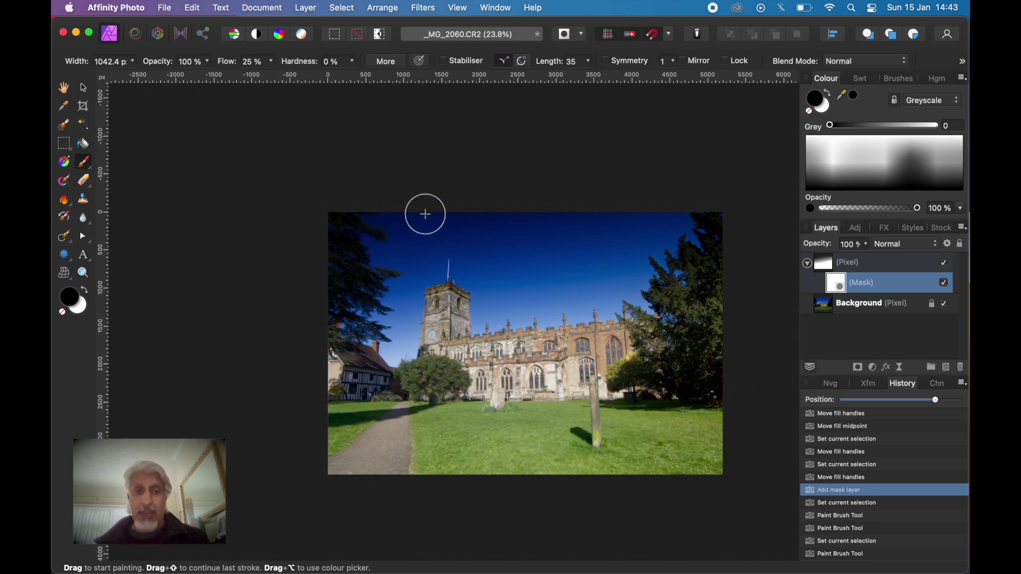
drag(467, 223, 404, 218)
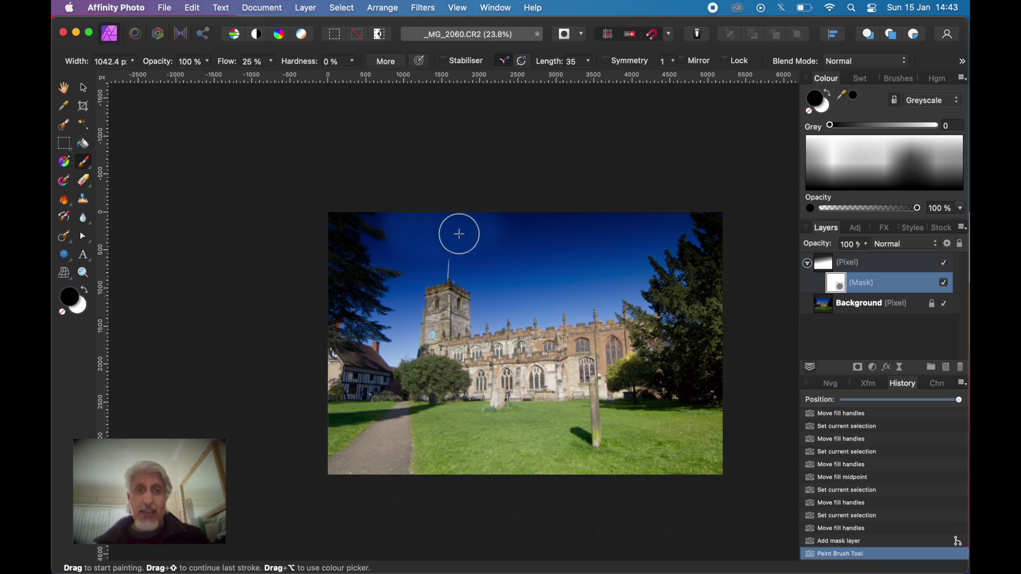
scroll(455, 236, up, 3)
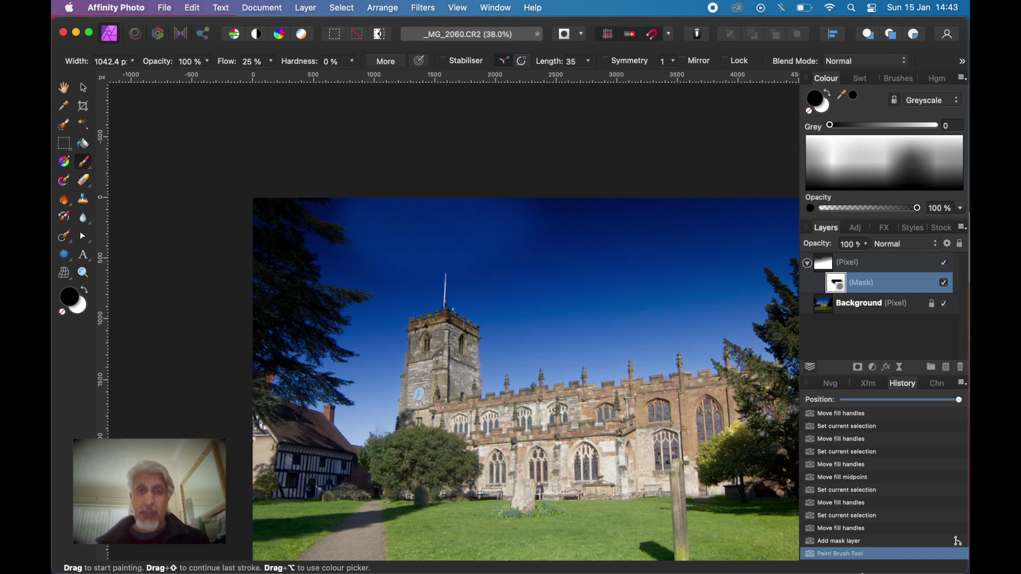
click(846, 544)
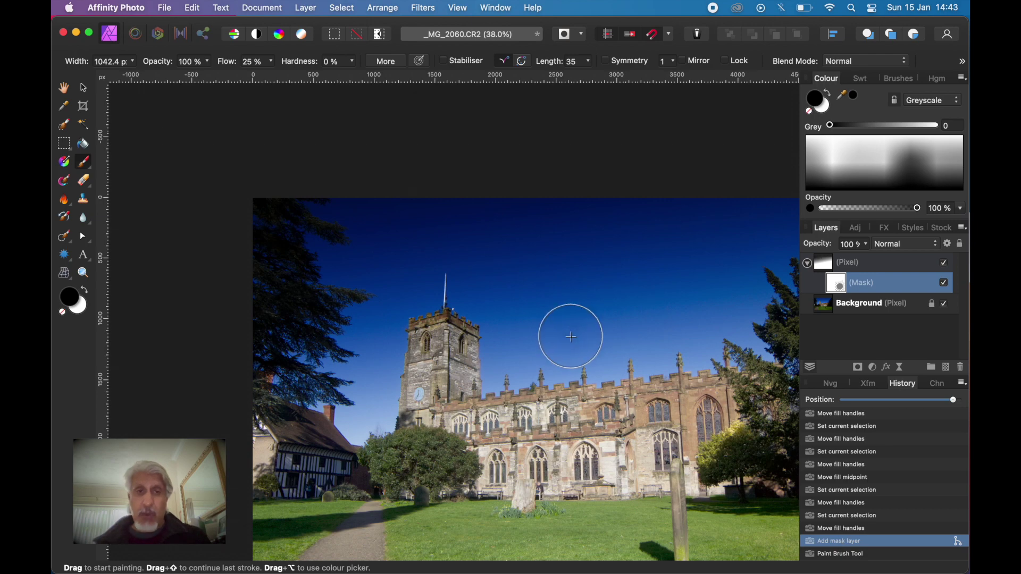
scroll(451, 374, up, 3)
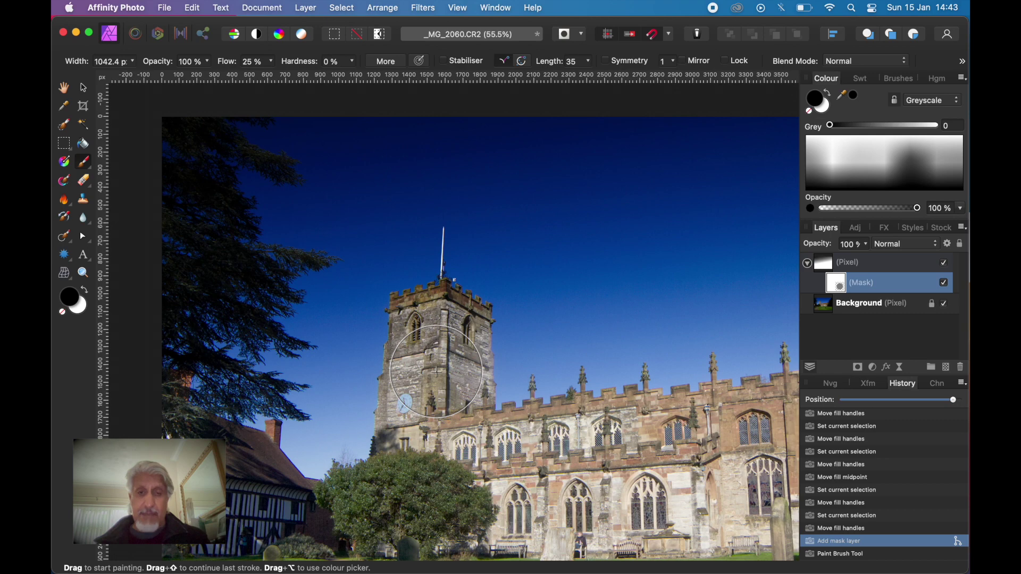
key(bracketleft)
key(bracketleft)
key(bracketleft)
key(bracketleft)
key(bracketleft)
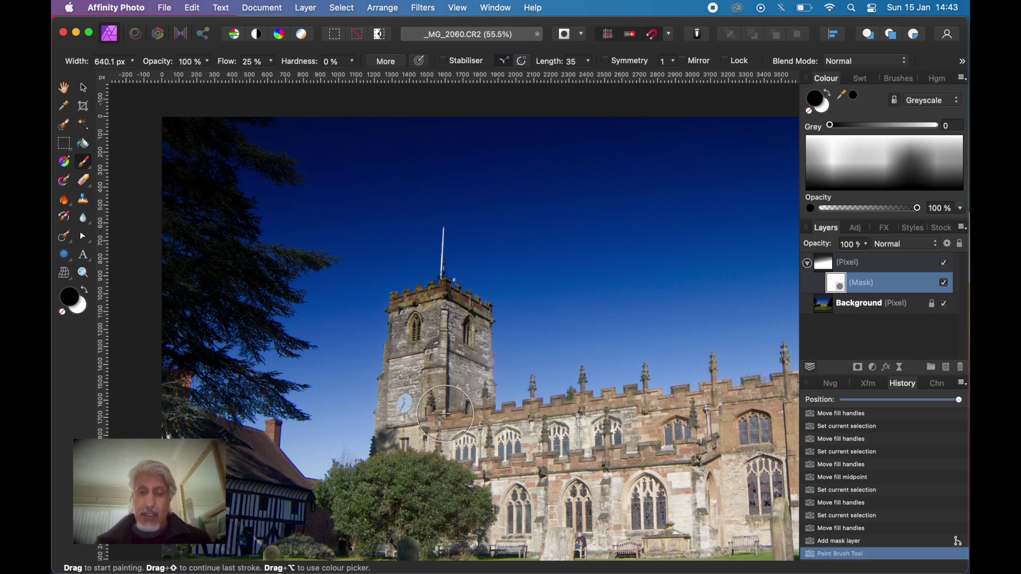
Step: Paint black on the mask over the church tower, churchyard tree, nave and right-hand trees
drag(446, 410, 449, 382)
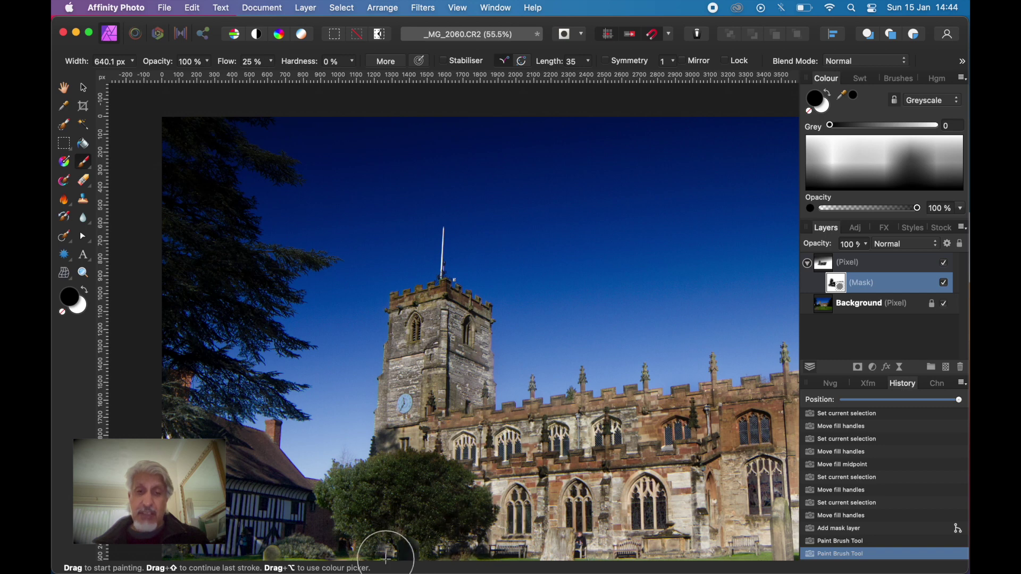
drag(391, 551, 403, 520)
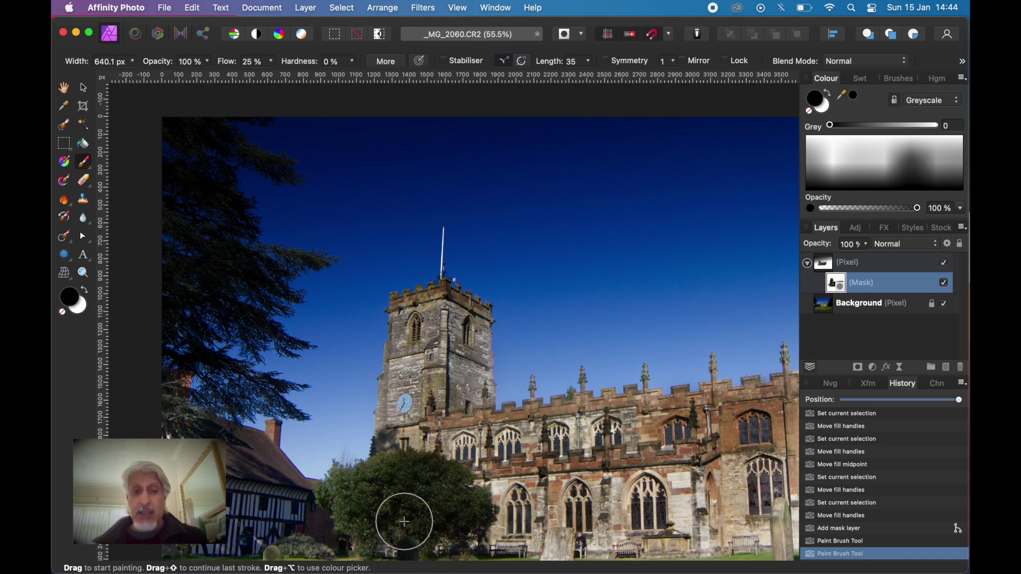
drag(409, 473, 407, 432)
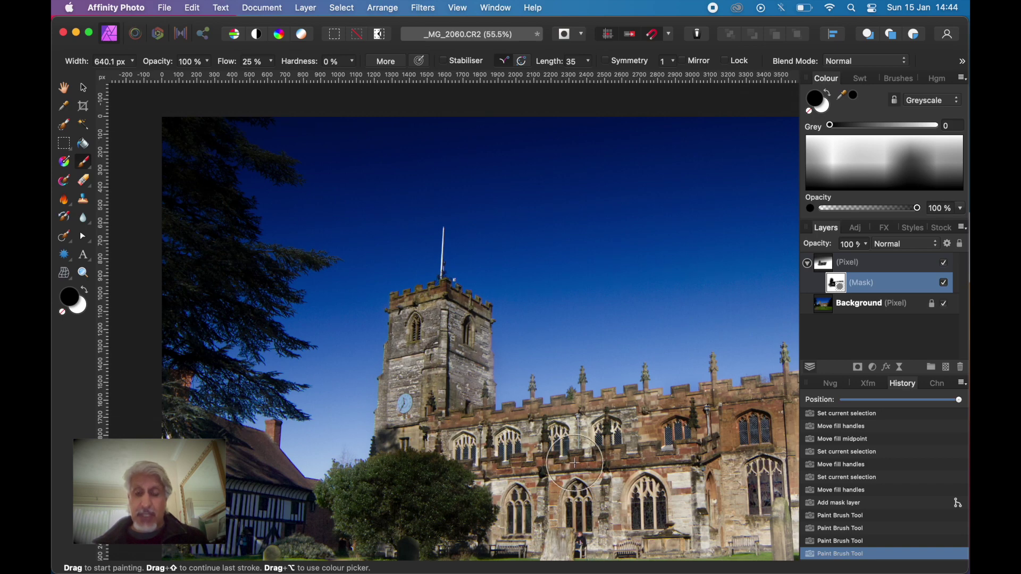
scroll(575, 463, down, 3)
key(space)
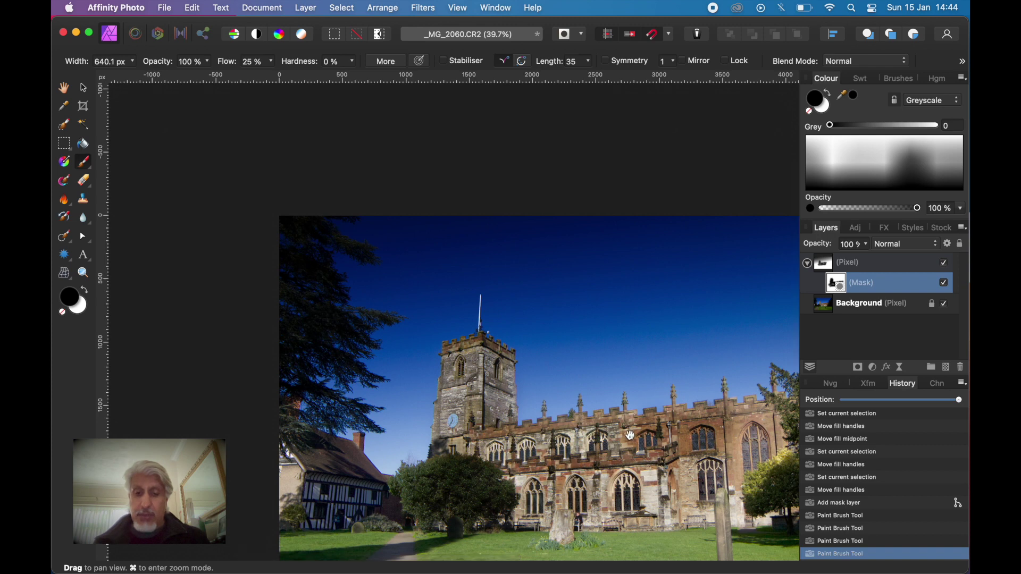
drag(574, 463, 469, 403)
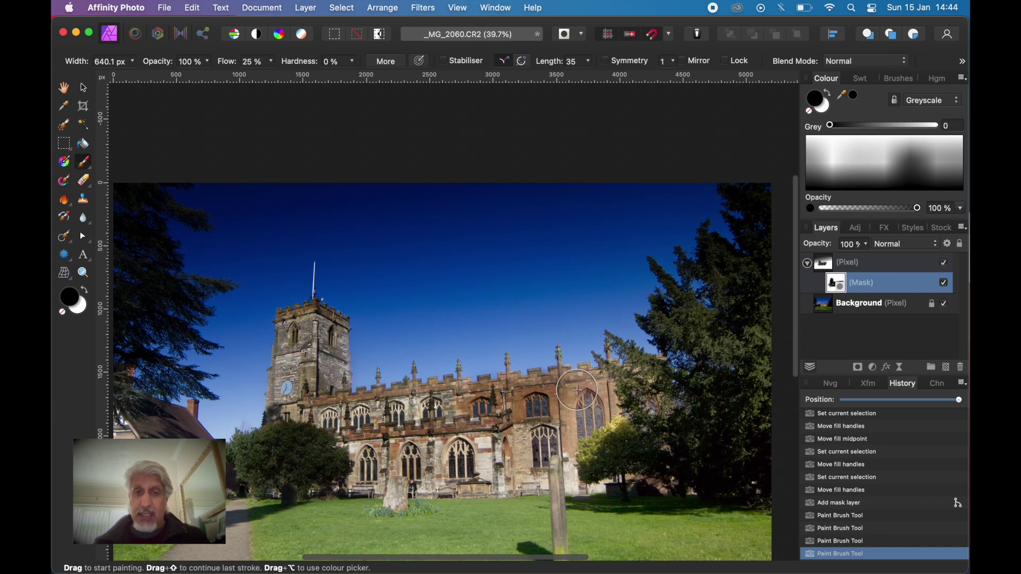
drag(572, 399, 588, 398)
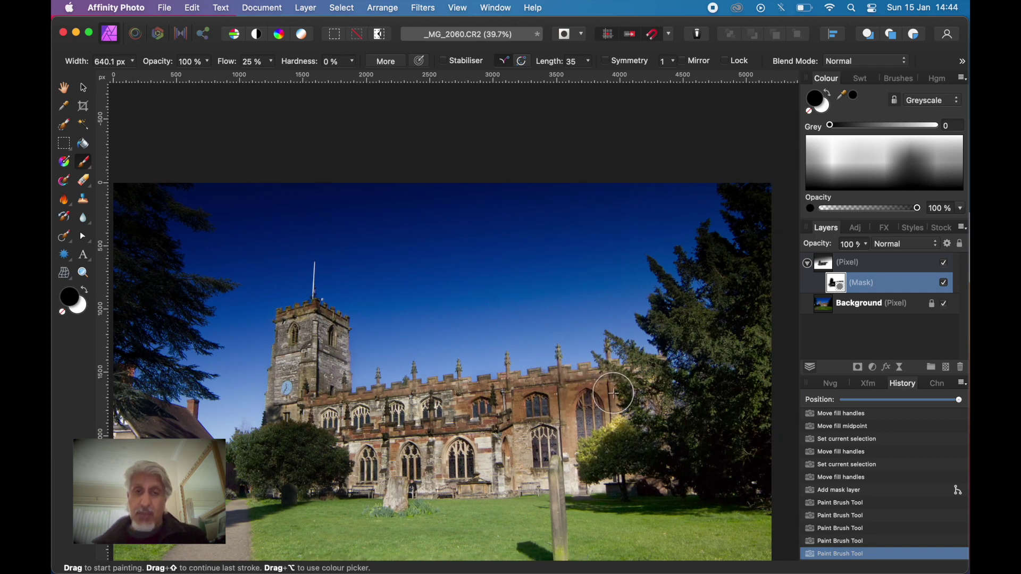
mouse_move(573, 403)
mouse_down()
mouse_move(657, 415)
mouse_move(649, 434)
mouse_move(551, 434)
mouse_move(578, 453)
mouse_move(637, 455)
mouse_move(621, 474)
mouse_move(479, 475)
mouse_move(530, 476)
mouse_move(405, 489)
mouse_move(526, 455)
mouse_move(415, 450)
mouse_move(394, 468)
mouse_move(401, 473)
mouse_move(312, 475)
mouse_move(289, 473)
mouse_move(278, 446)
mouse_move(249, 453)
mouse_move(250, 466)
mouse_move(287, 491)
mouse_move(276, 472)
mouse_up()
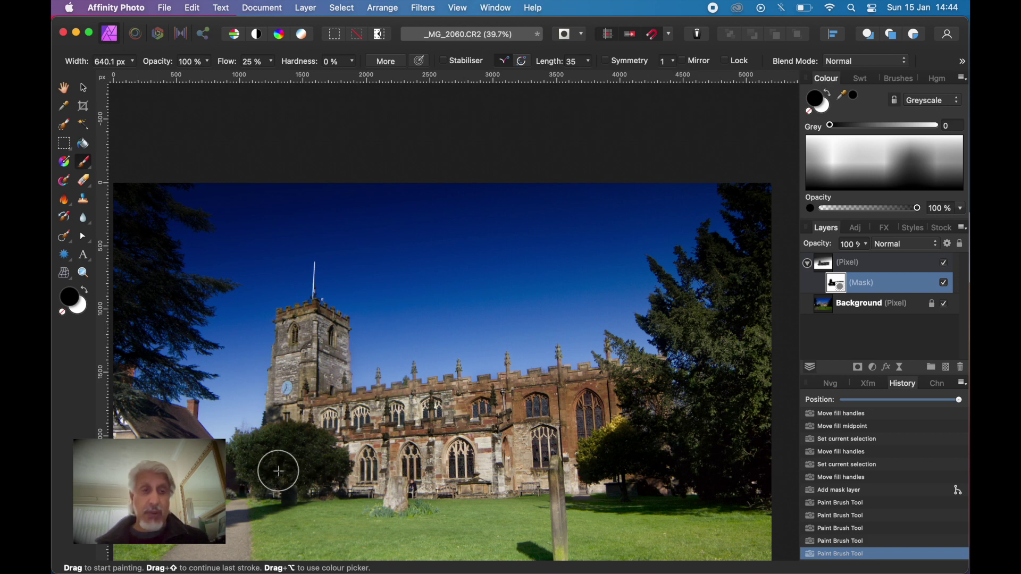
Step: Paint white over the lower-left tree to restore darkening, then touch up with a smaller brush
click(86, 290)
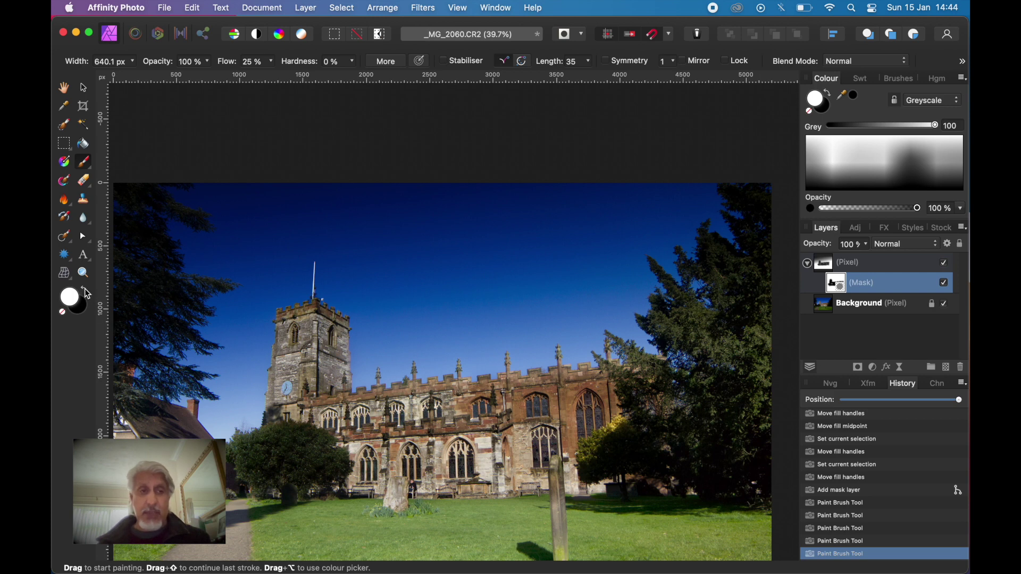
mouse_move(292, 458)
mouse_down()
mouse_move(300, 458)
mouse_move(285, 467)
mouse_move(301, 451)
mouse_move(282, 440)
mouse_move(251, 455)
mouse_move(285, 484)
mouse_move(327, 466)
mouse_move(285, 431)
mouse_move(250, 451)
mouse_move(256, 463)
mouse_move(231, 234)
mouse_move(239, 176)
mouse_move(335, 490)
mouse_move(401, 553)
mouse_move(300, 448)
mouse_up()
key(bracketright)
key(bracketright)
key(bracketright)
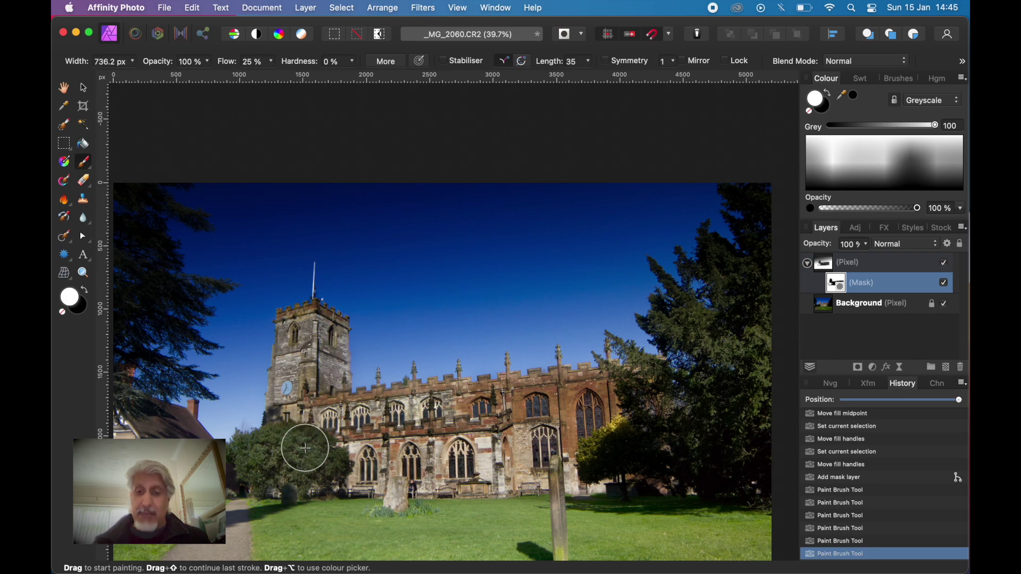
key(bracketleft)
key(bracketleft)
key(bracketleft)
key(bracketleft)
key(bracketleft)
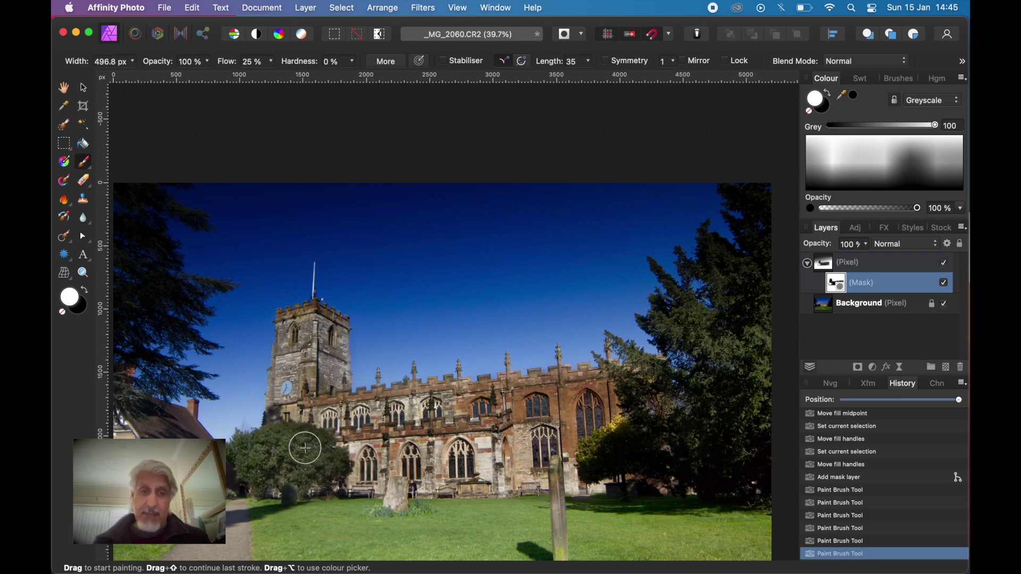
scroll(305, 436, up, 5)
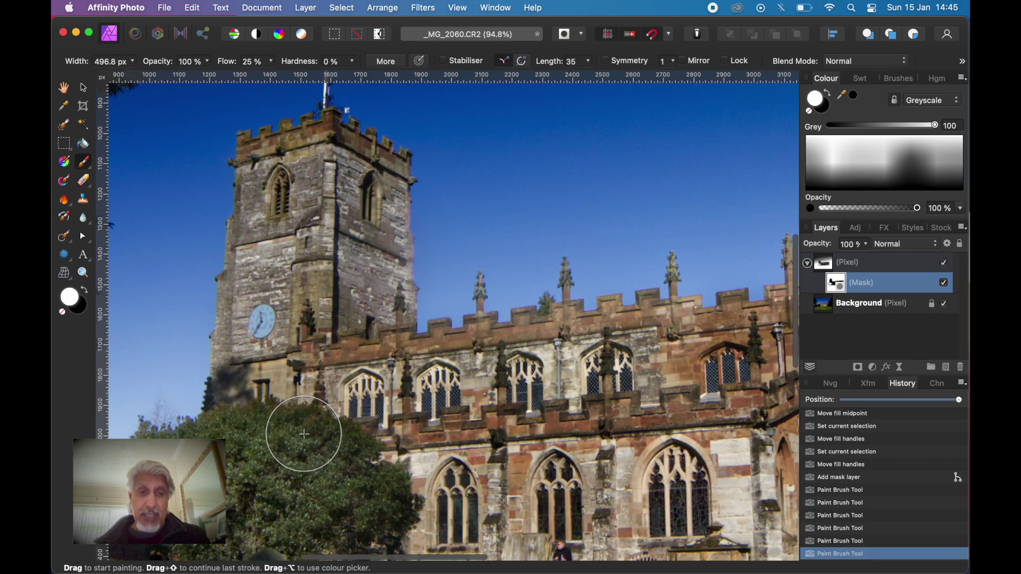
key(bracketleft)
key(bracketleft)
key(bracketleft)
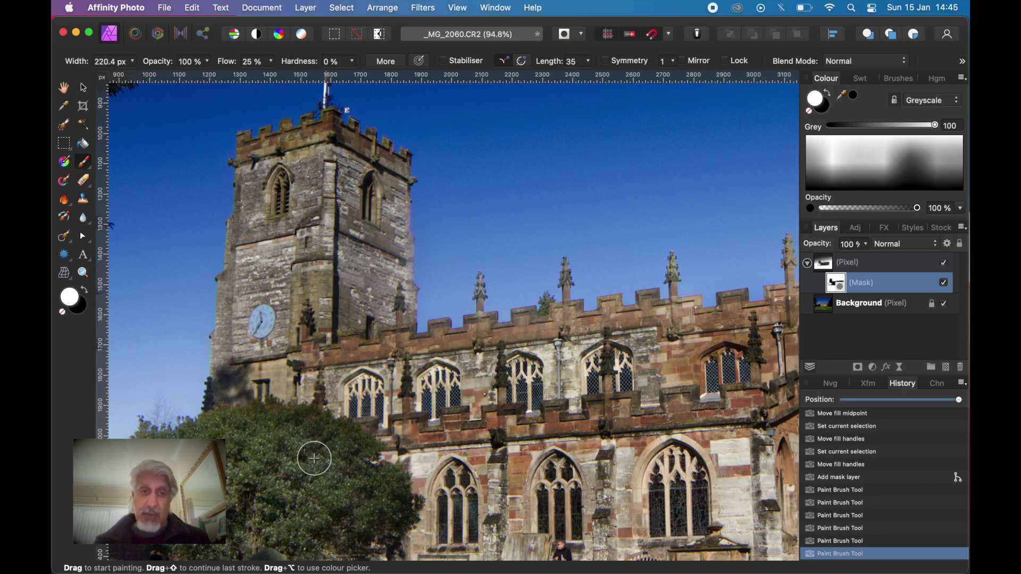
click(349, 451)
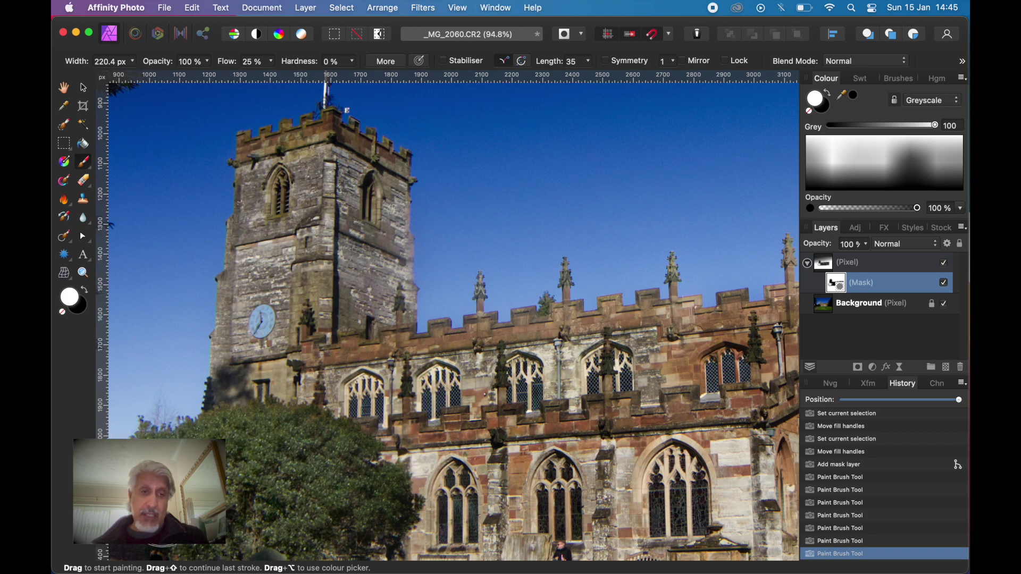
click(378, 532)
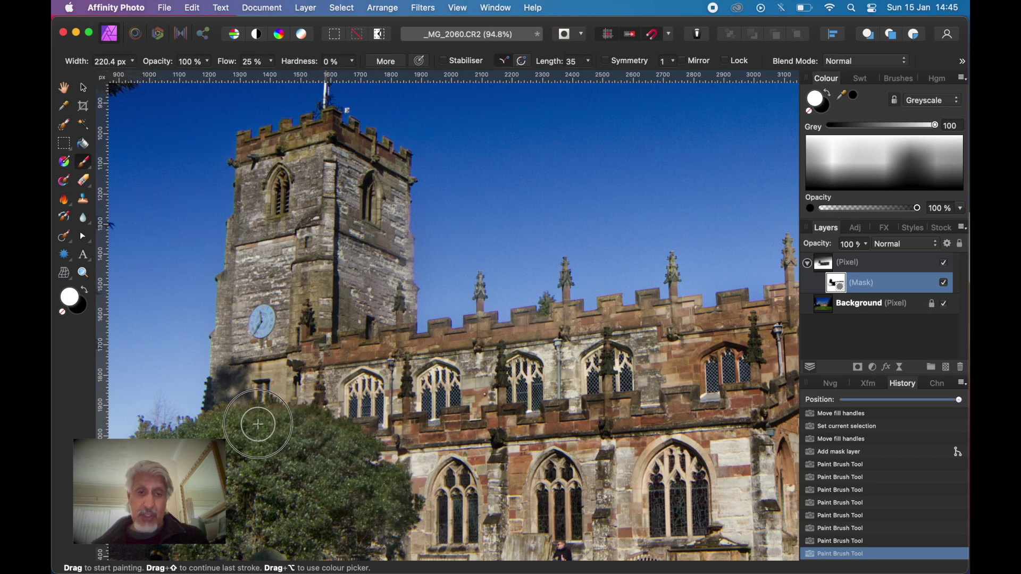
Step: Mask the right and left trees beside the church, then hide the gradient layer to compare
scroll(303, 466, down, 5)
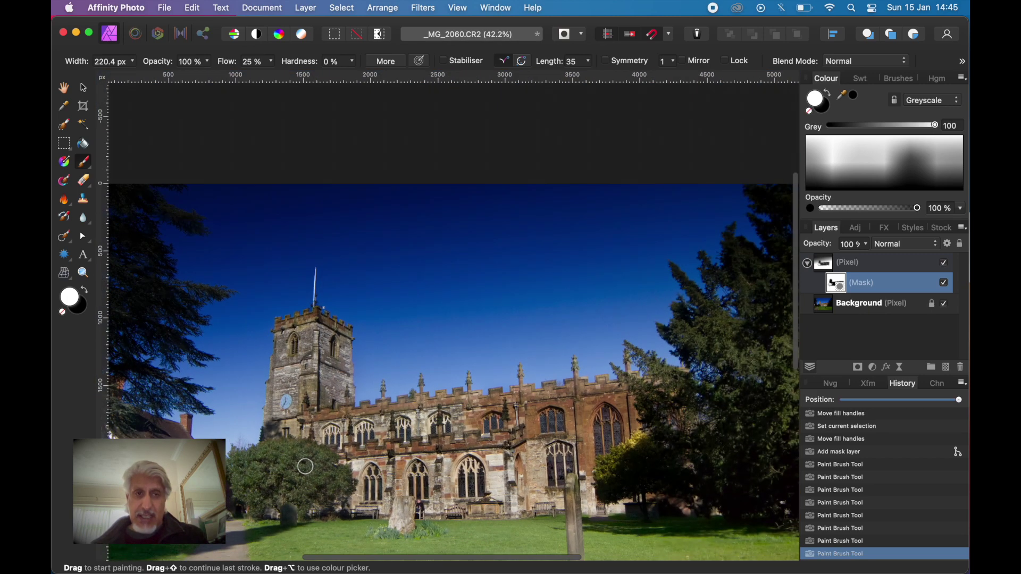
scroll(306, 466, down, 2)
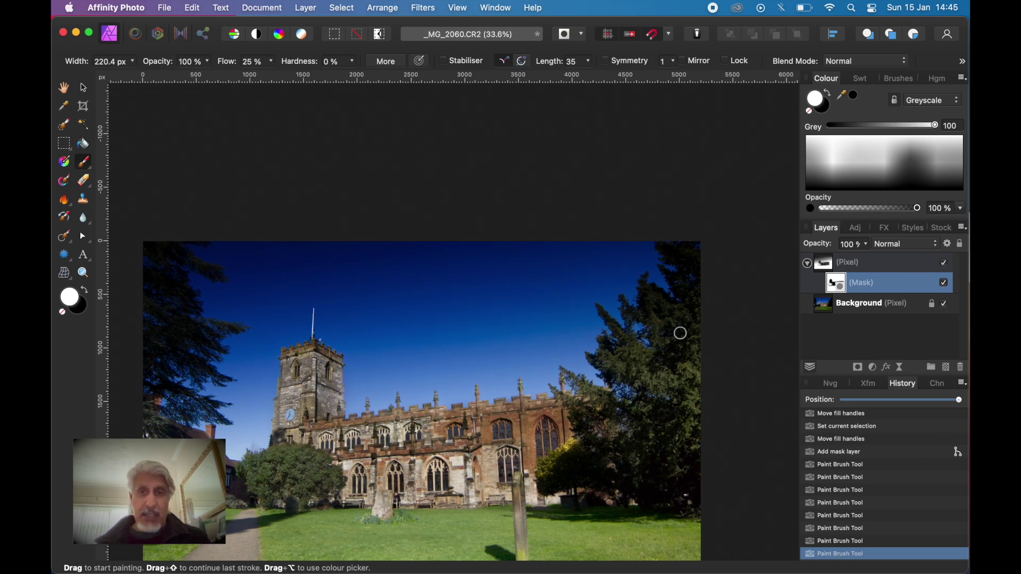
drag(676, 255, 691, 260)
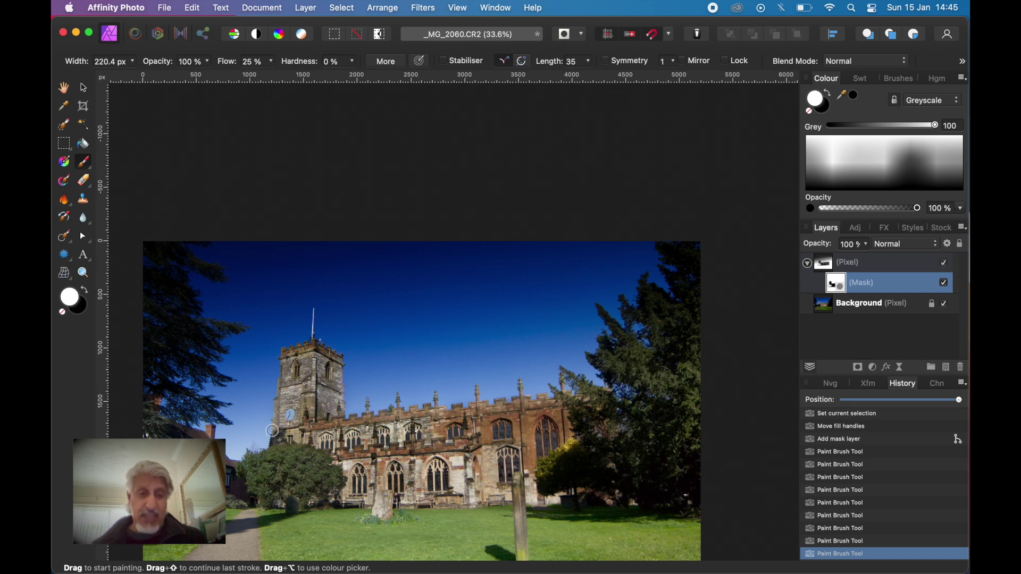
click(149, 247)
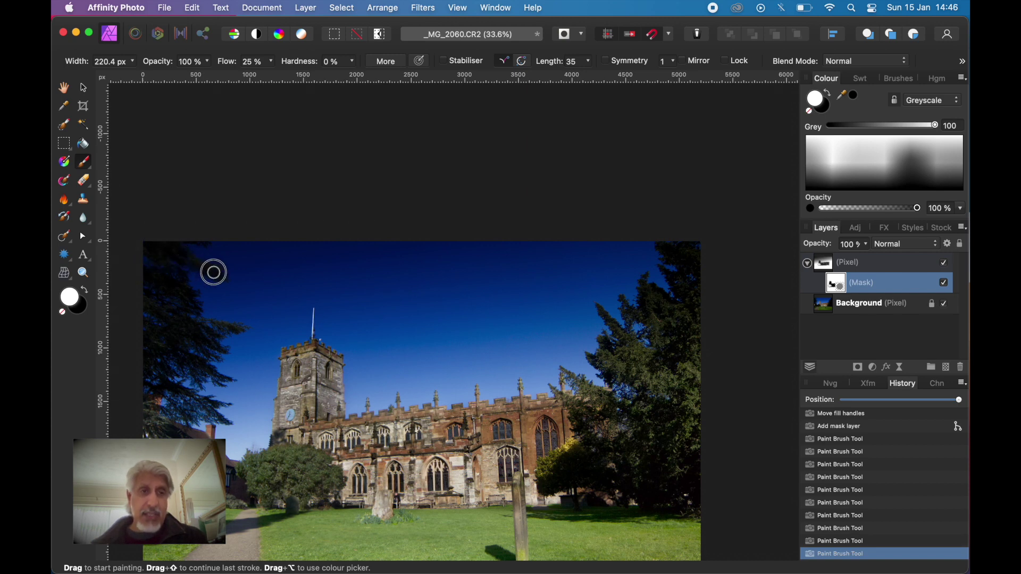
click(158, 275)
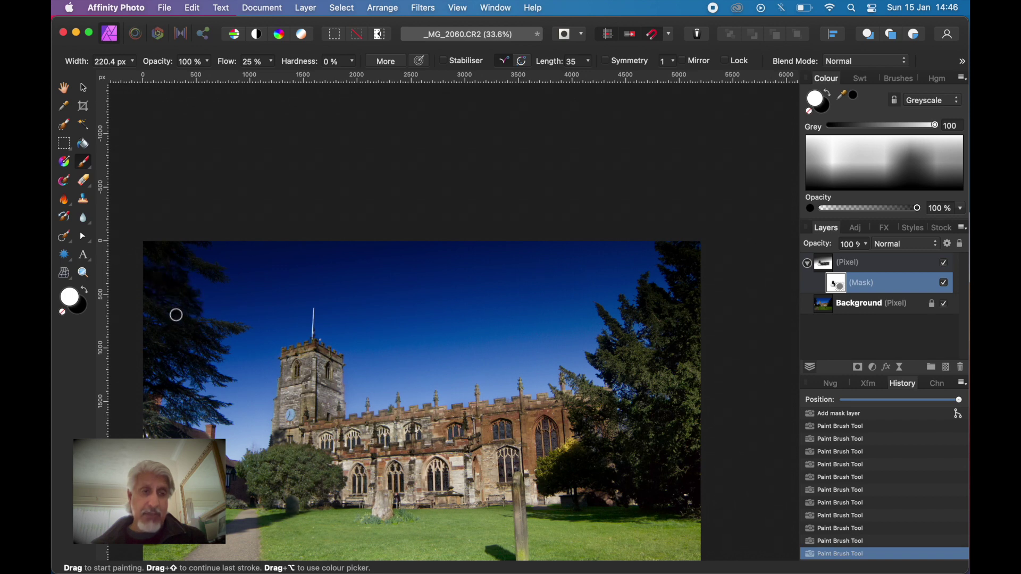
scroll(175, 312, down, 1)
click(167, 309)
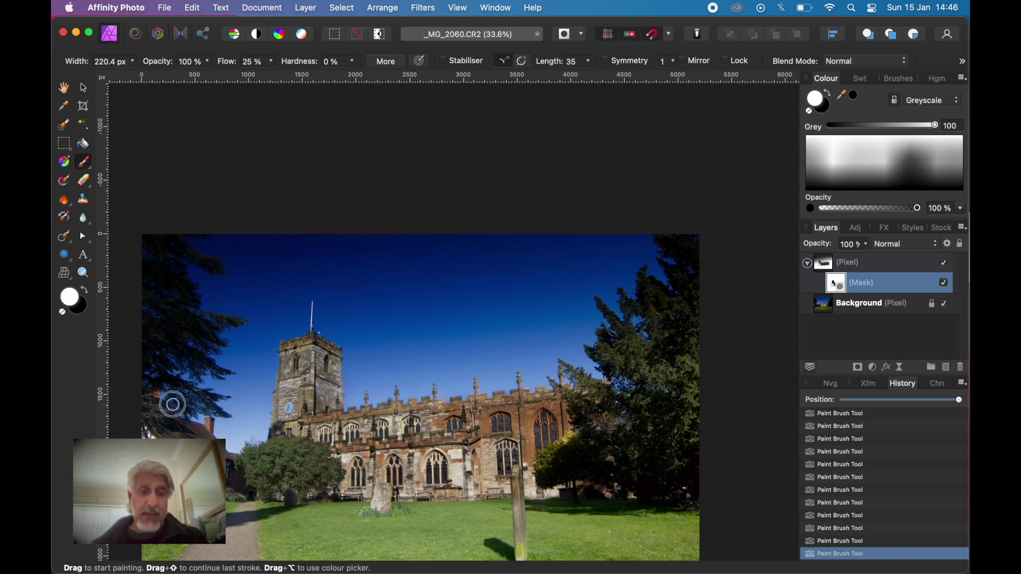
scroll(172, 404, up, 2)
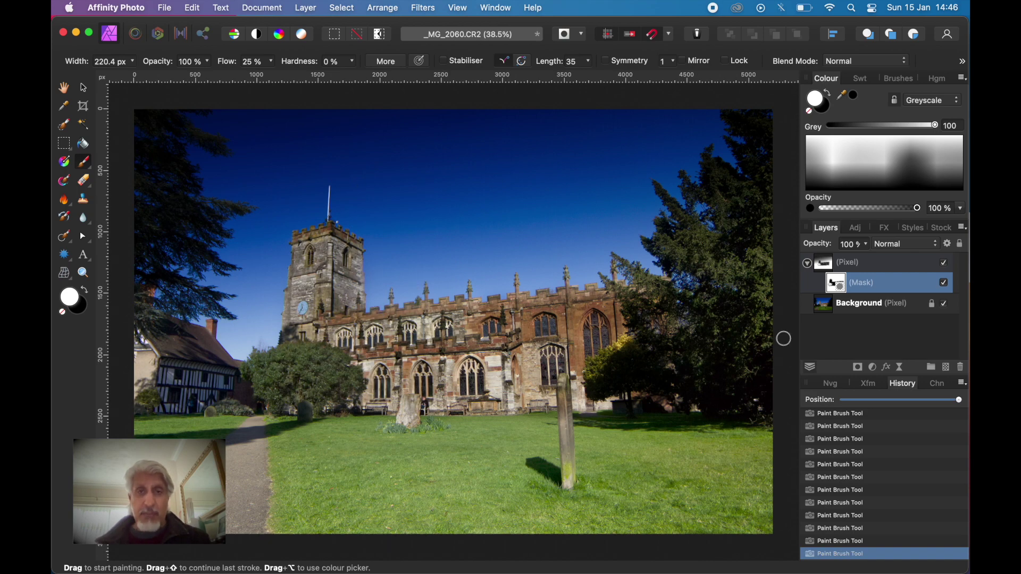
click(947, 265)
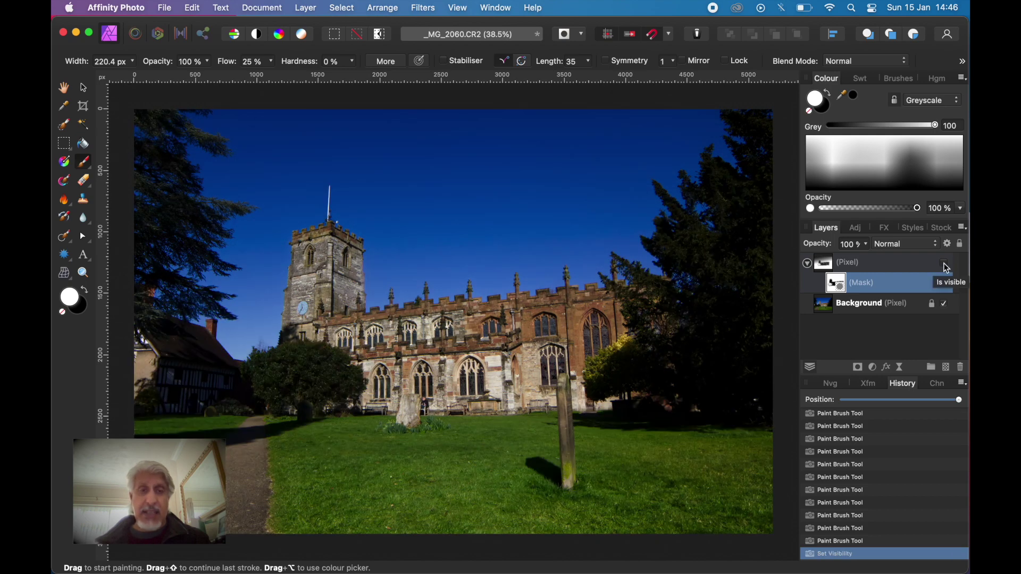
Step: Show the darkening layer again and toggle its mask off and on to compare the effect
click(947, 266)
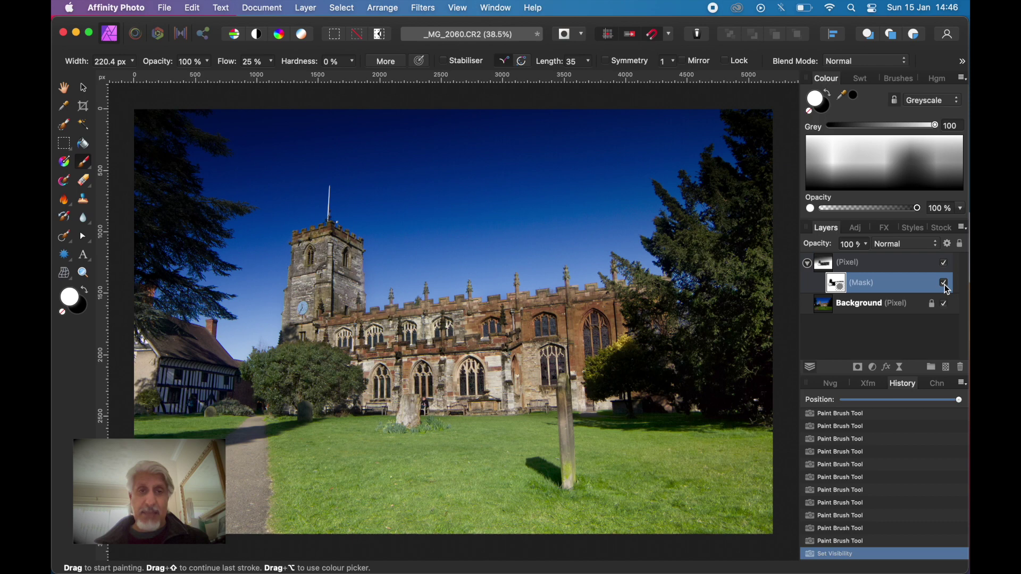
click(949, 289)
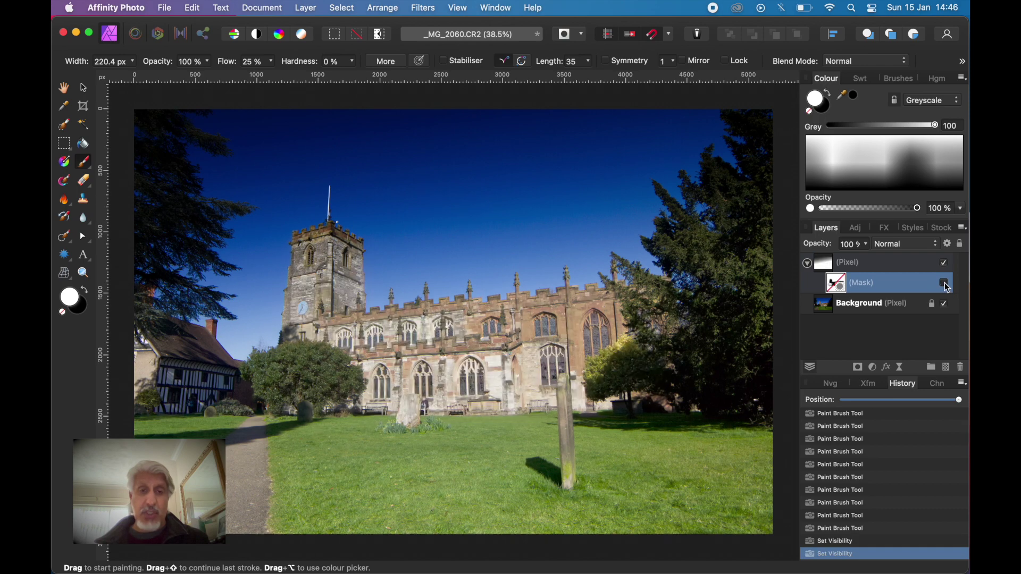
click(948, 287)
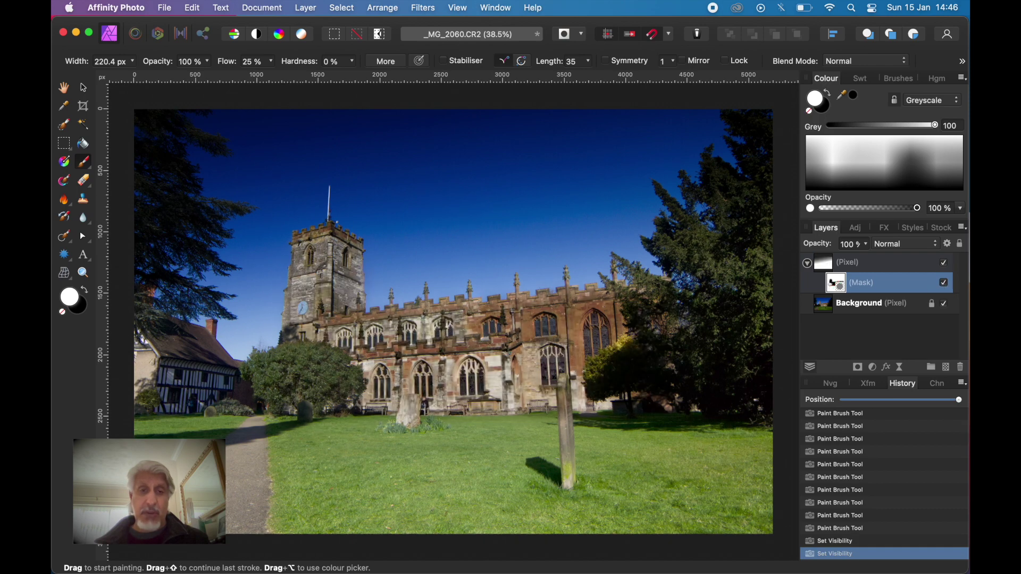
click(949, 289)
click(949, 288)
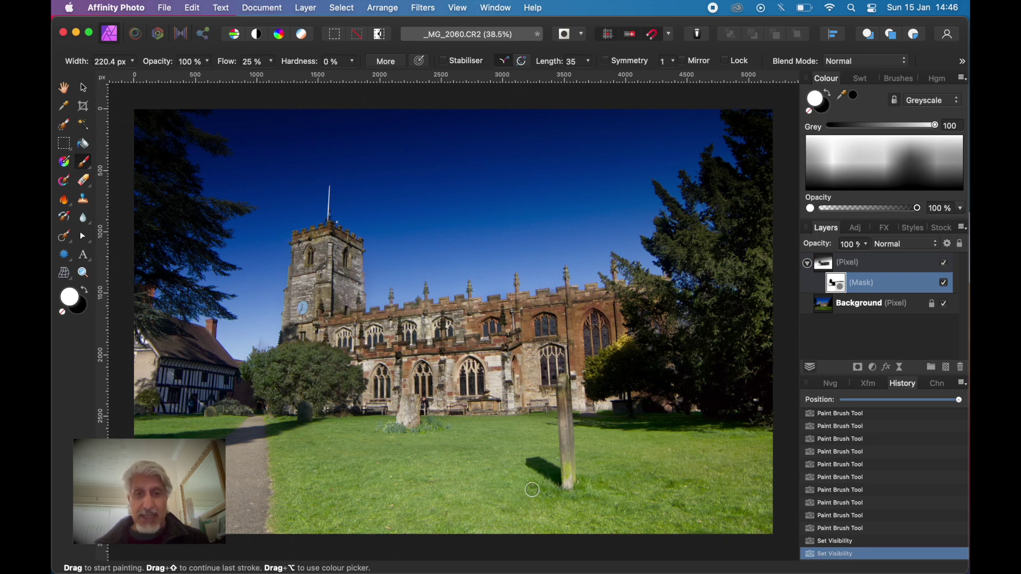
Step: Select the darkening pixel layer and add a new empty pixel layer above it
scroll(532, 489, down, 3)
scroll(532, 489, up, 1)
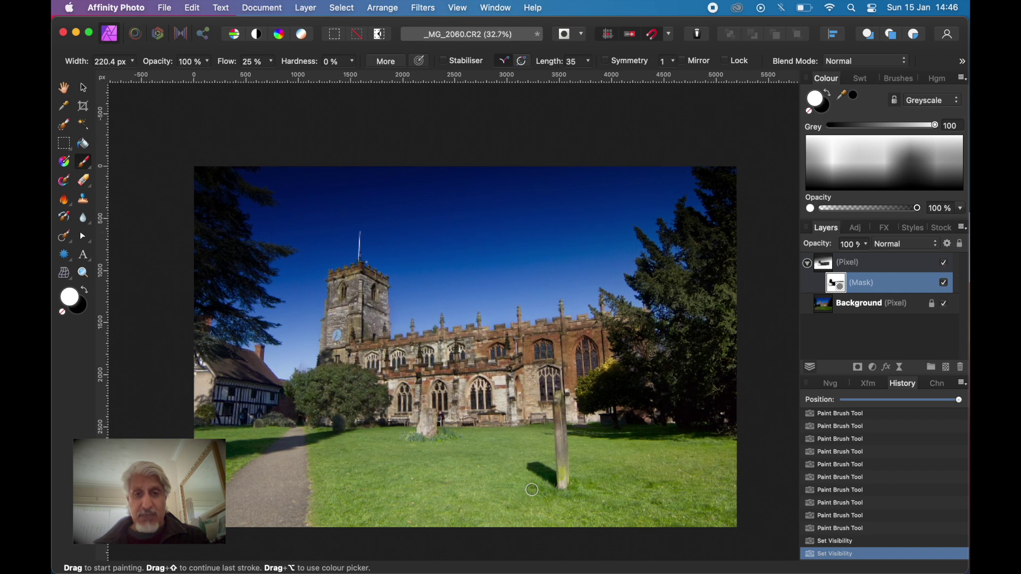
scroll(532, 489, up, 1)
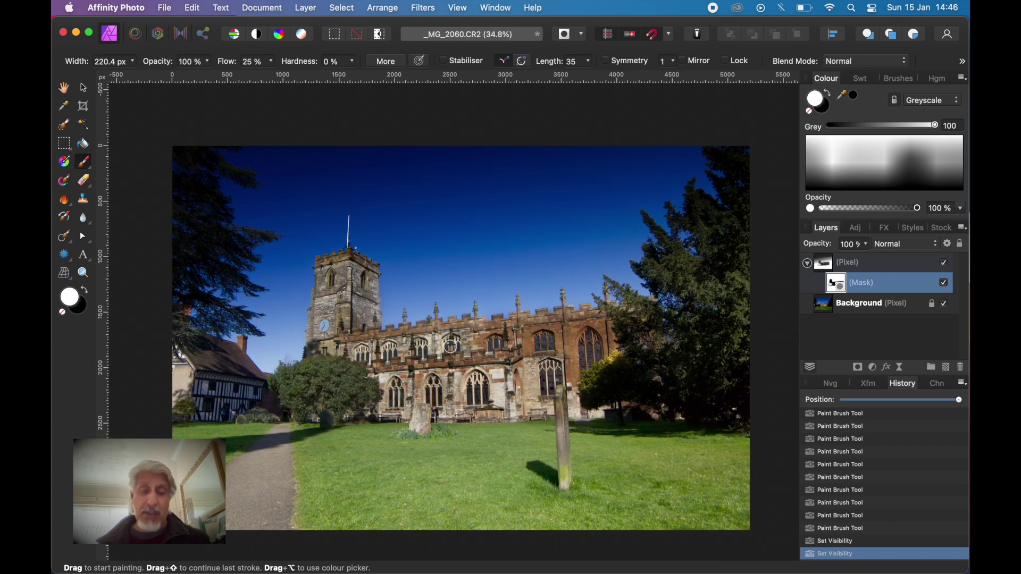
click(865, 266)
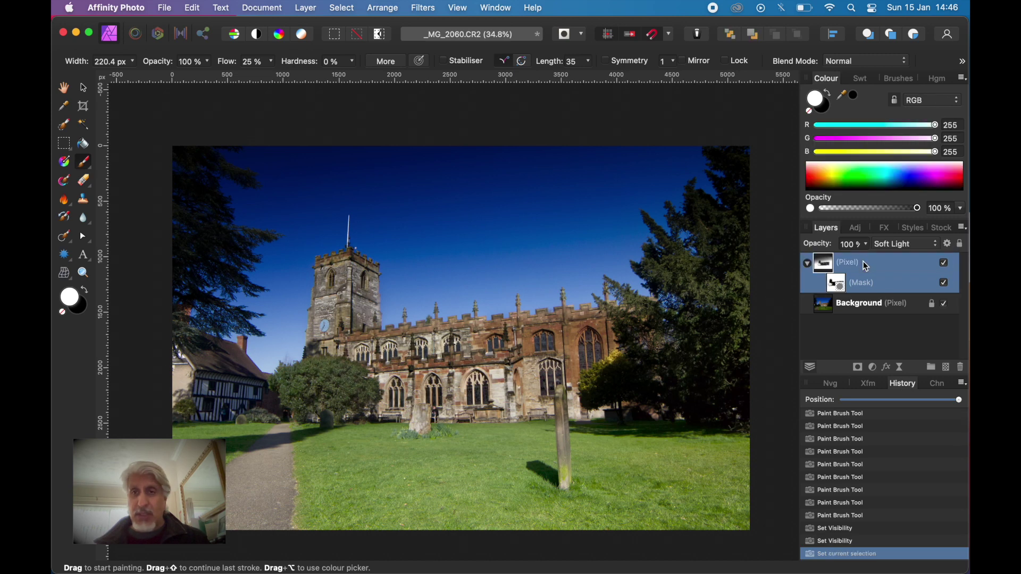
click(946, 367)
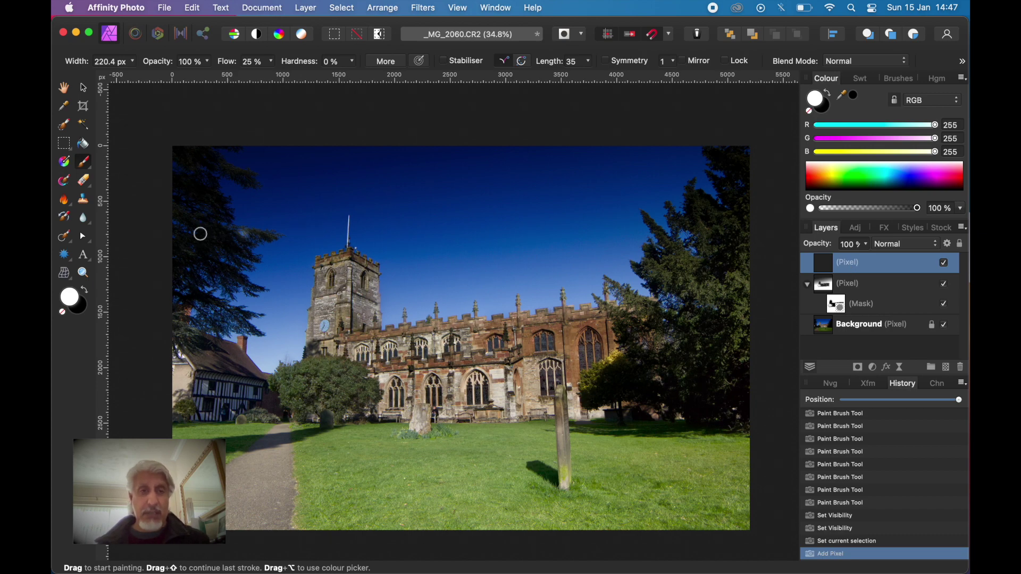
Step: Fill the new layer with a diagonal black-to-white linear gradient, white toward the bottom-right
click(64, 162)
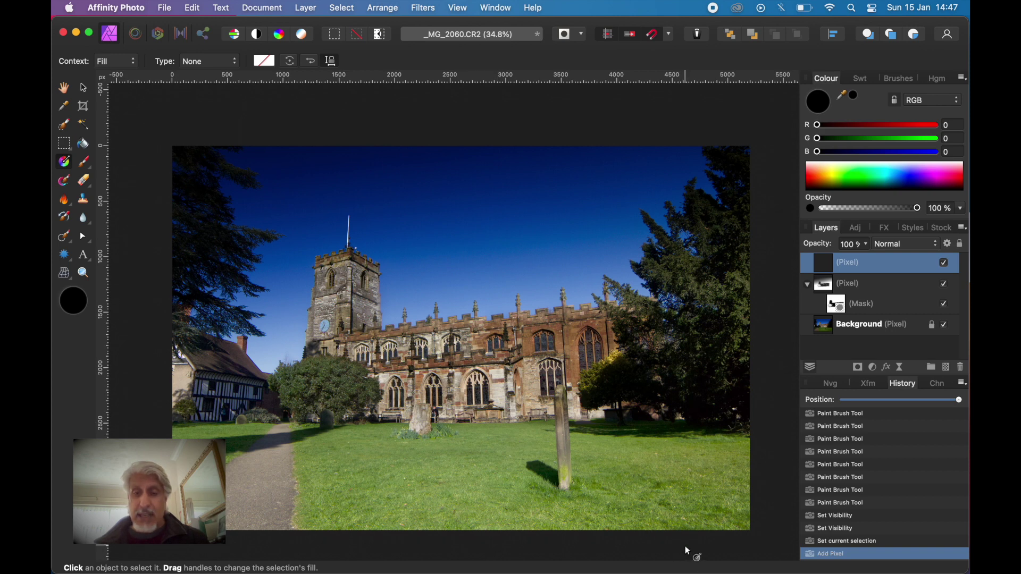
drag(685, 546, 503, 321)
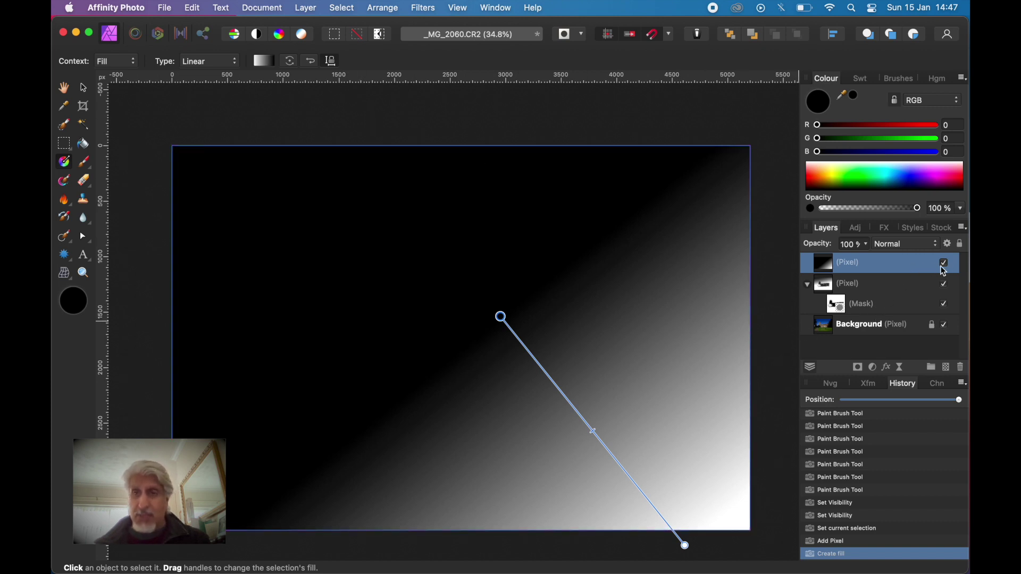
click(935, 250)
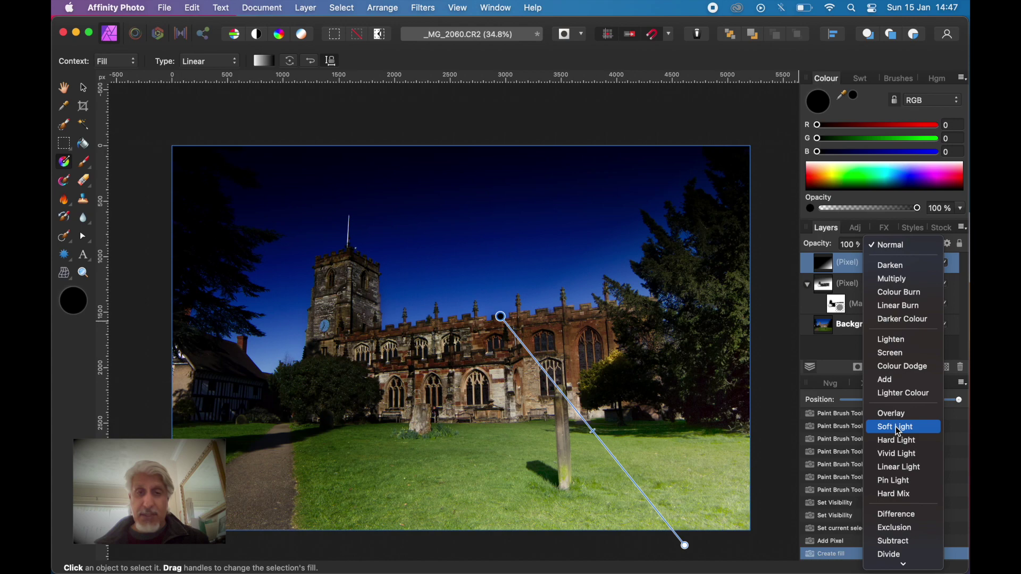
Step: Set the gradient layer to Soft Light and adjust its end and midpoint handles
click(899, 428)
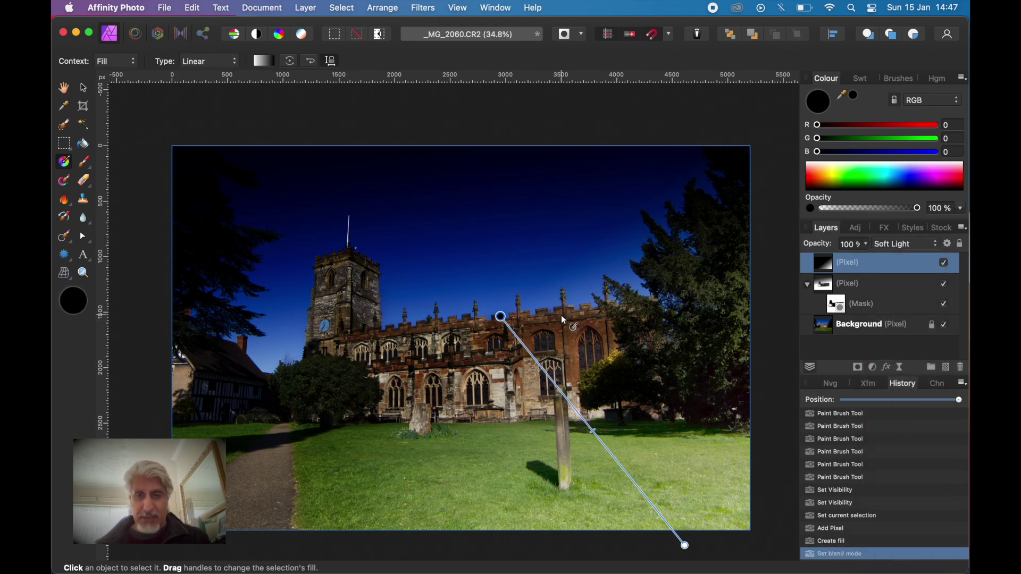
scroll(561, 317, down, 5)
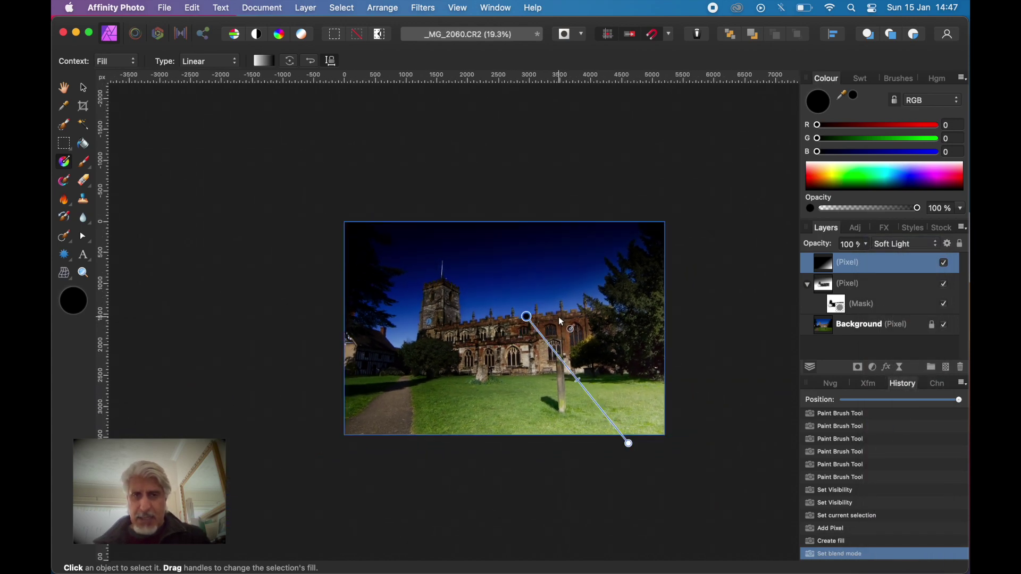
drag(629, 445, 709, 495)
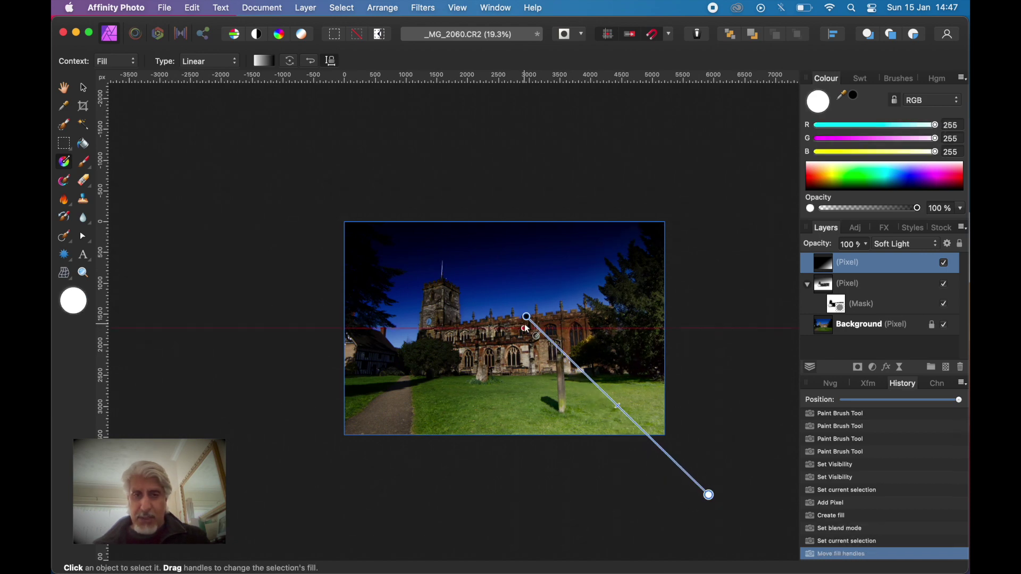
mouse_move(526, 317)
mouse_down()
mouse_move(489, 341)
mouse_move(542, 349)
mouse_move(576, 371)
mouse_move(472, 319)
mouse_move(496, 330)
mouse_move(538, 323)
mouse_up()
drag(708, 495, 597, 528)
mouse_move(568, 426)
mouse_down()
mouse_move(551, 397)
mouse_move(583, 432)
mouse_move(578, 424)
mouse_up()
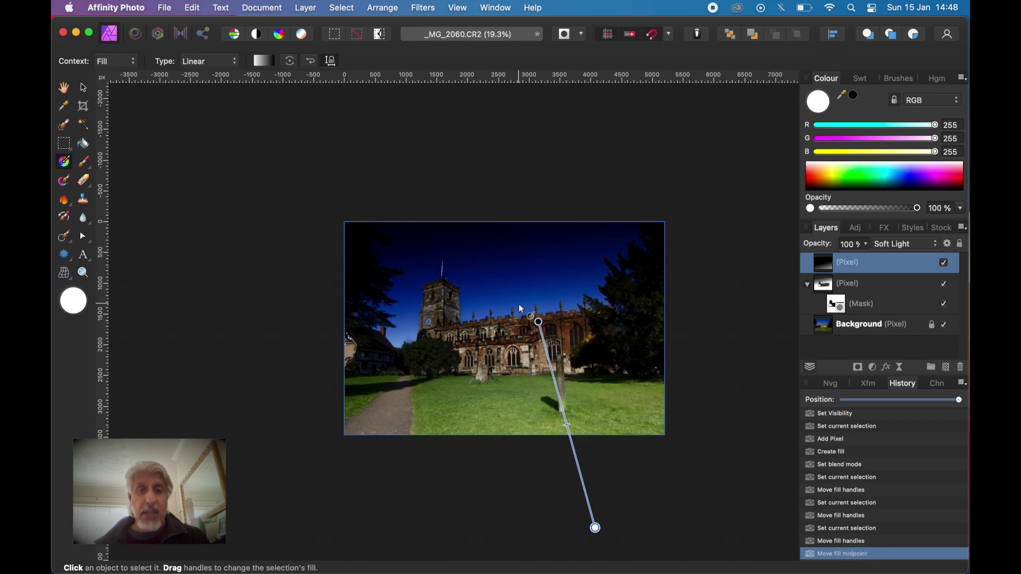
Step: Keep the gradient direction darkening the sky and move its dark end just above the church roof
click(311, 61)
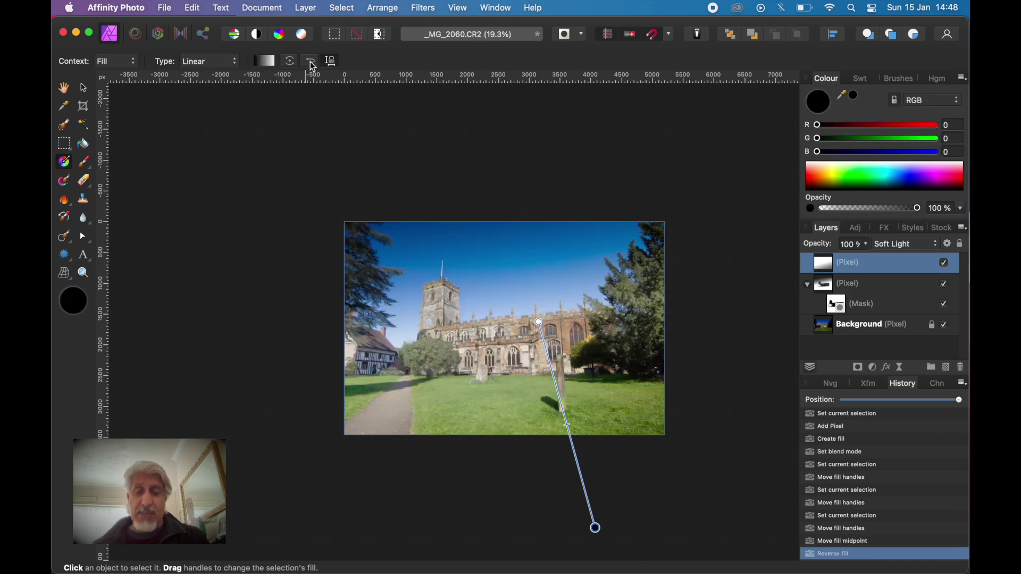
click(311, 62)
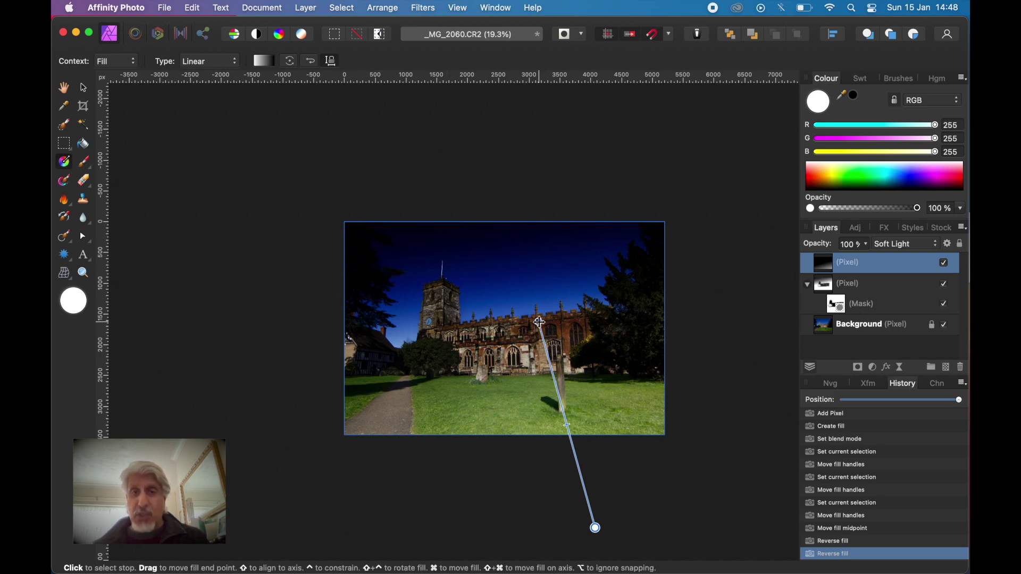
drag(539, 322, 534, 302)
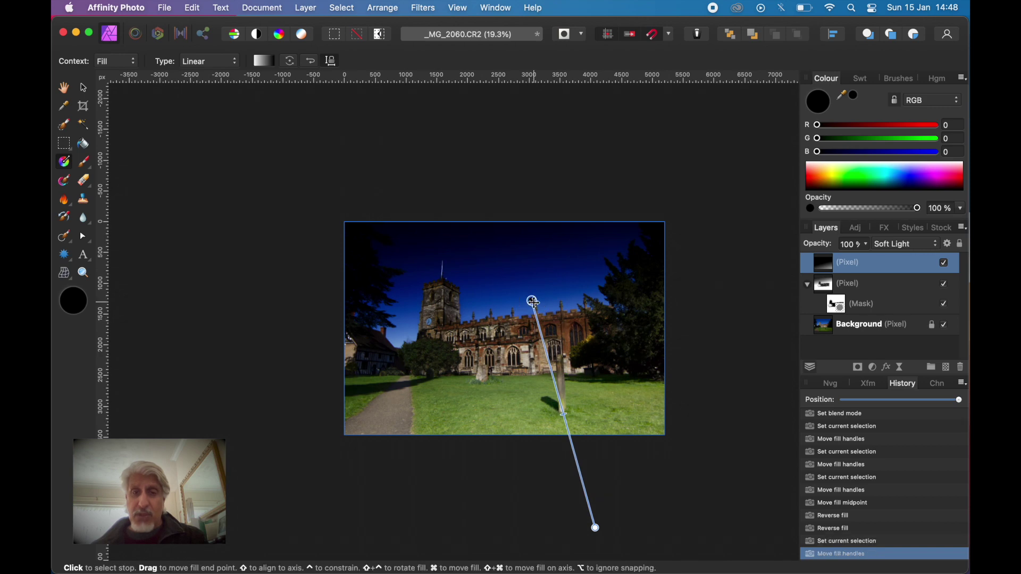
click(532, 301)
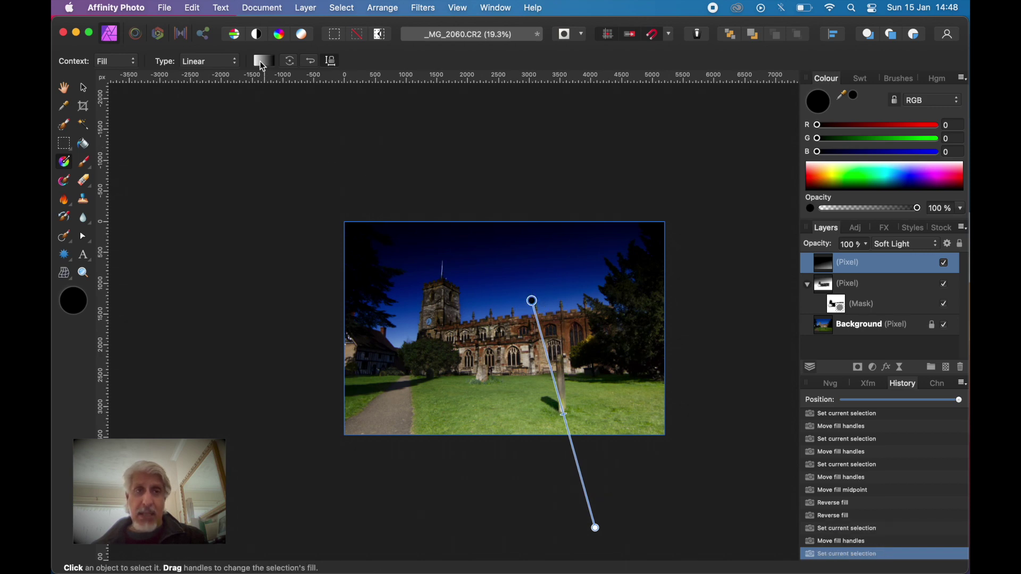
Step: Lighten the gradient's black stop to mid grey (RGB 107, 107, 107) in the gradient editor
click(263, 61)
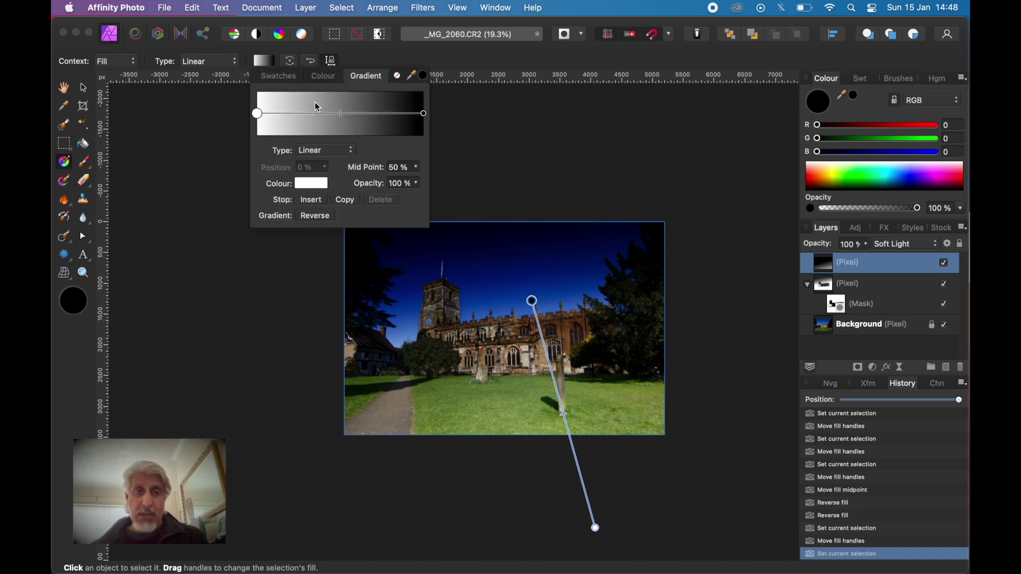
click(425, 115)
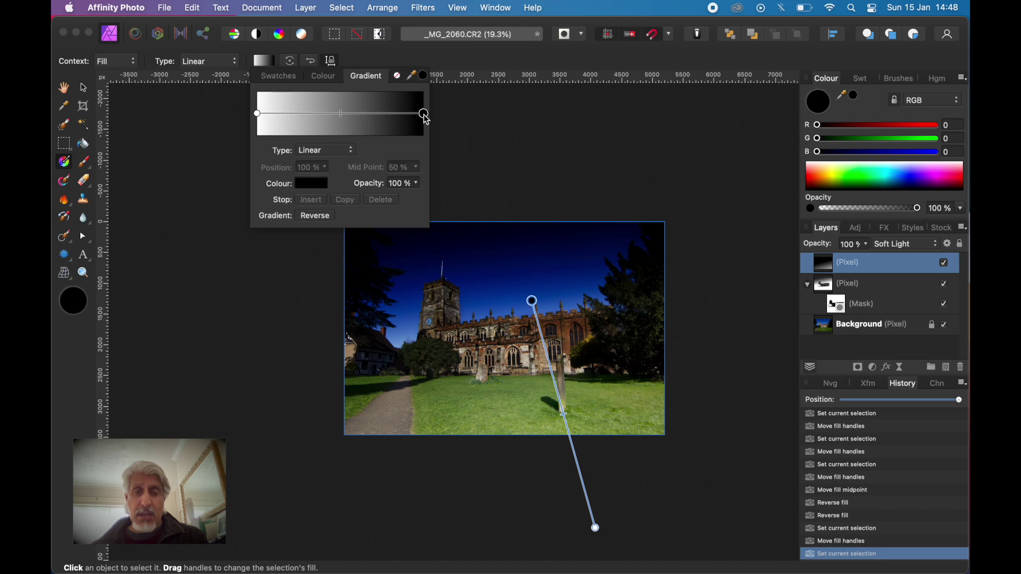
click(313, 184)
drag(343, 248, 334, 285)
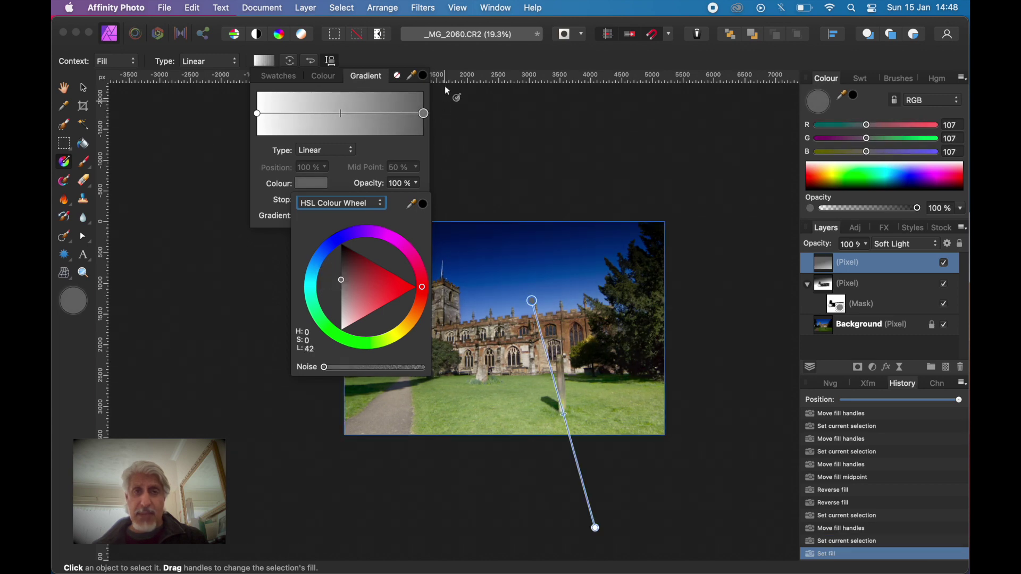
click(444, 63)
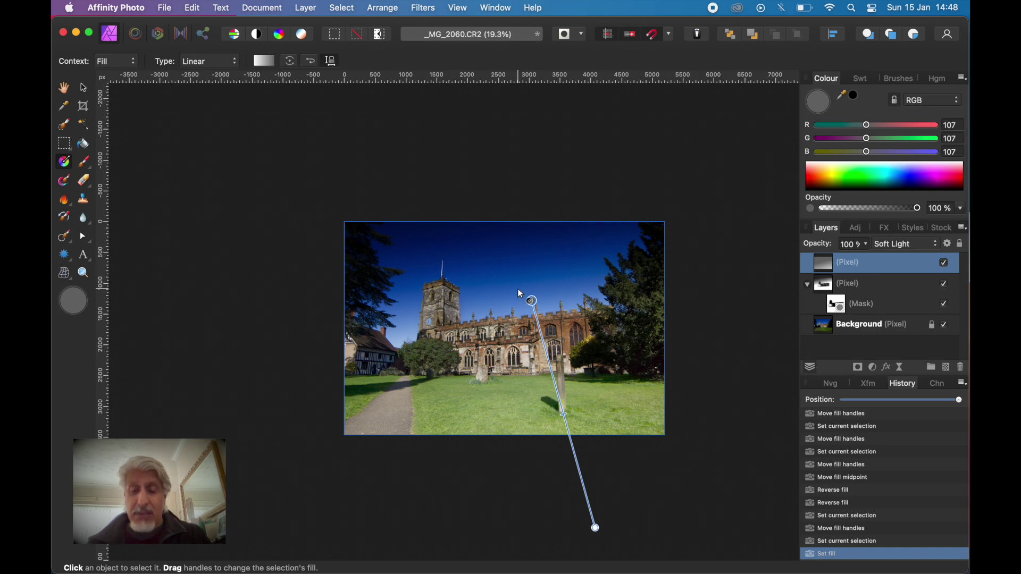
key(super+equal)
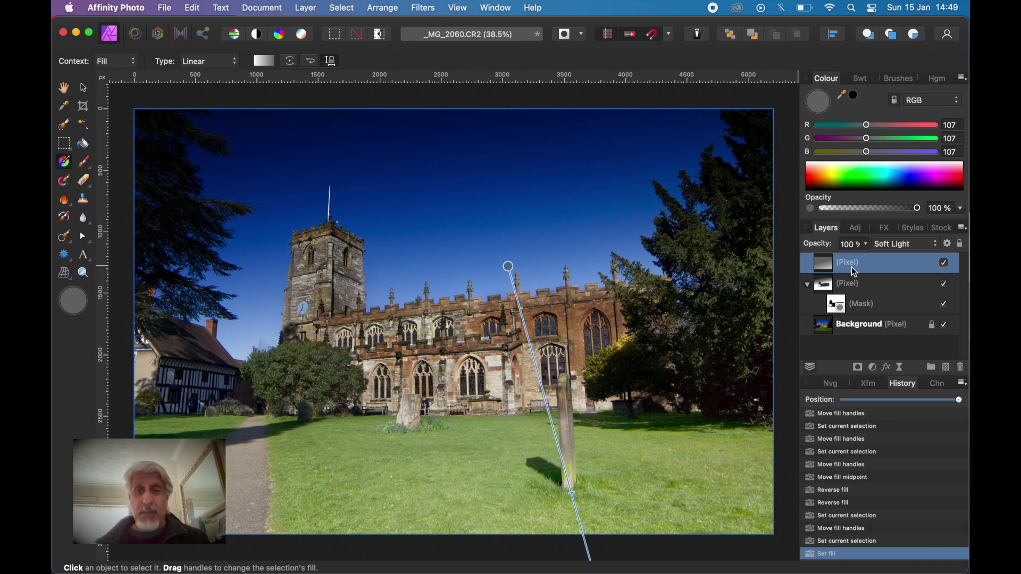
Step: Add a mask to the gradient layer, select it, and set up an enlarged black Paint Brush
click(859, 369)
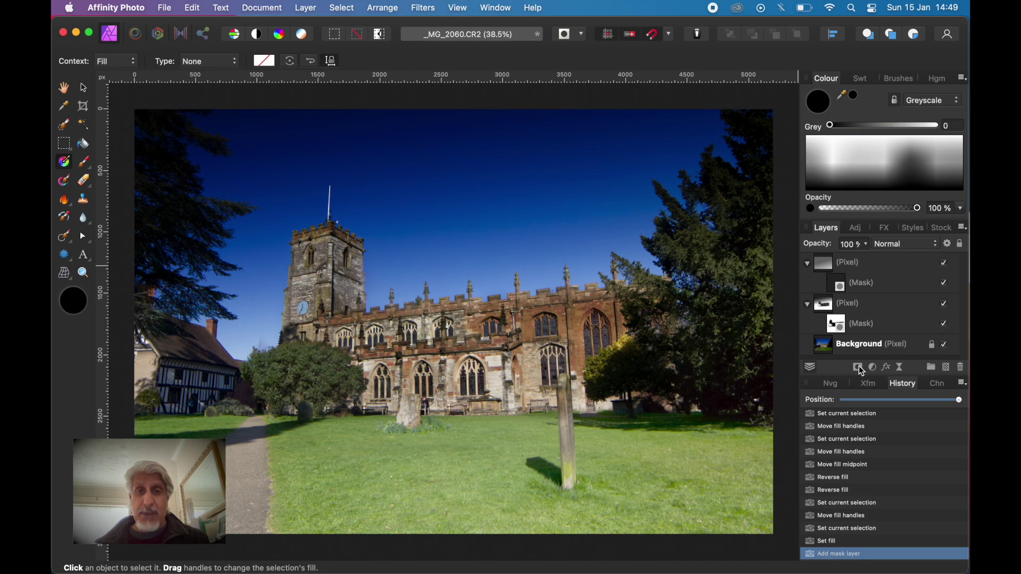
click(838, 285)
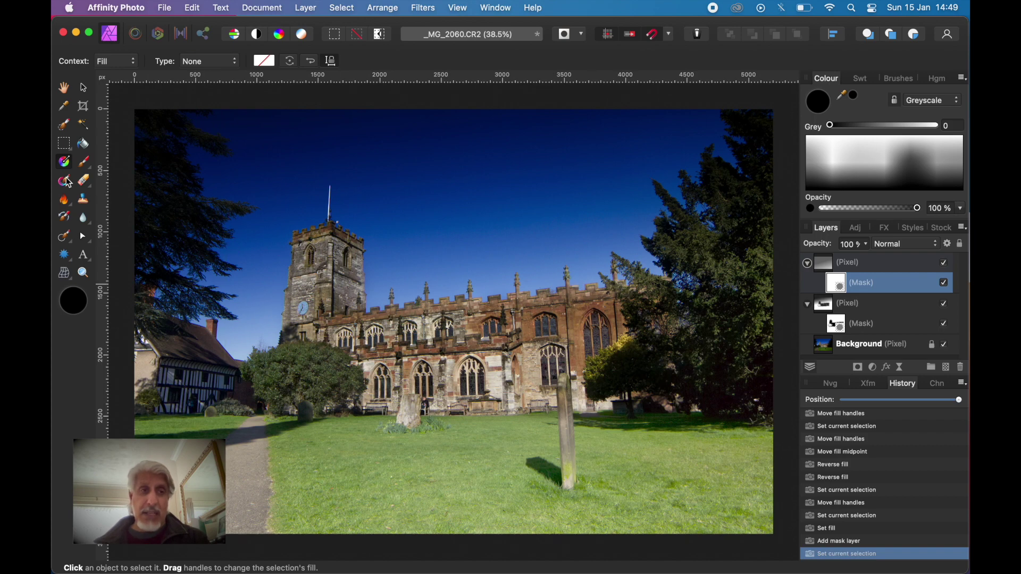
click(82, 164)
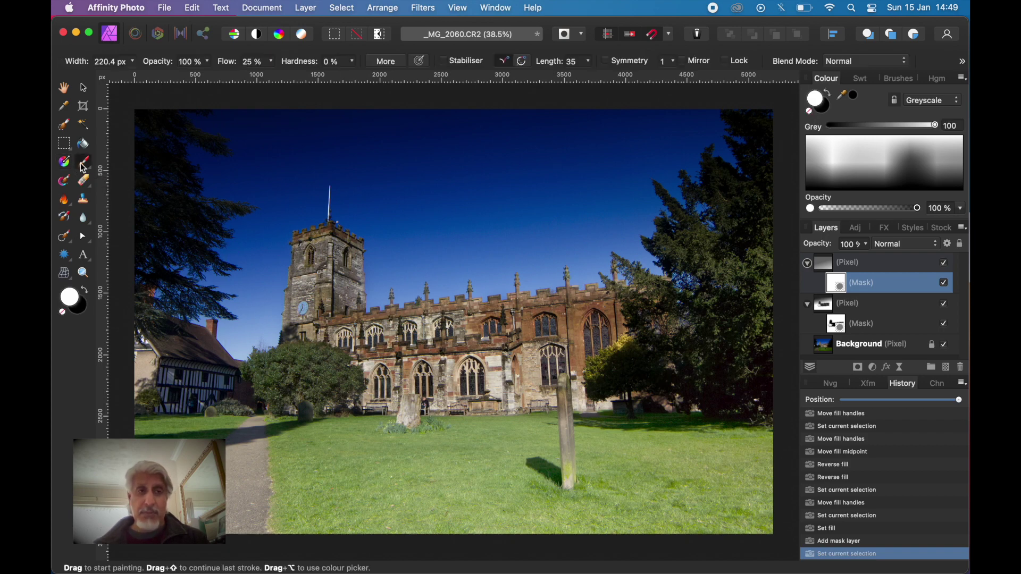
scroll(490, 371, down, 5)
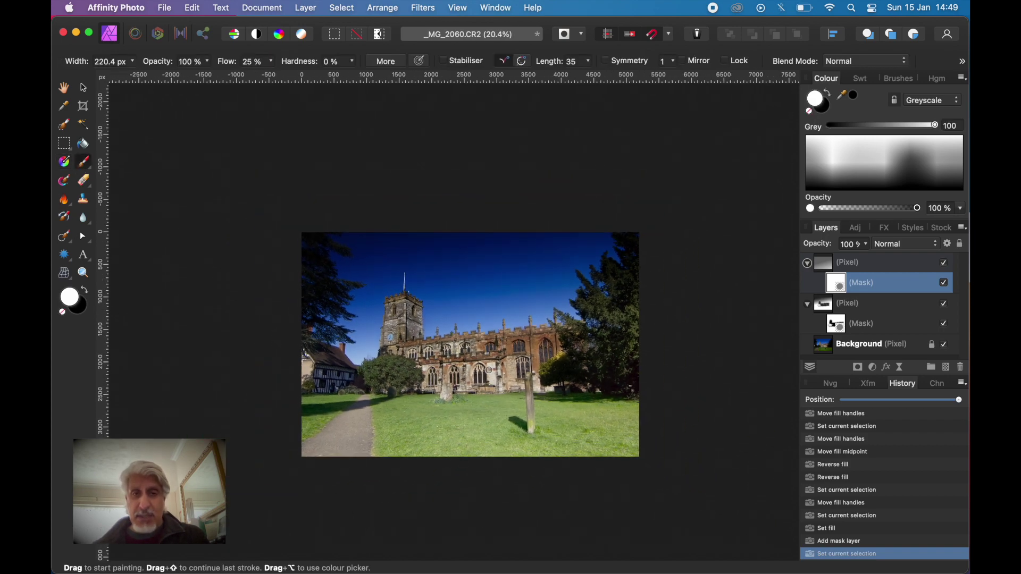
key(bracketright)
key(bracketright)
key(bracketright)
key(bracketright)
key(bracketright)
key(bracketright)
key(bracketright)
key(bracketright)
key(bracketright)
key(bracketright)
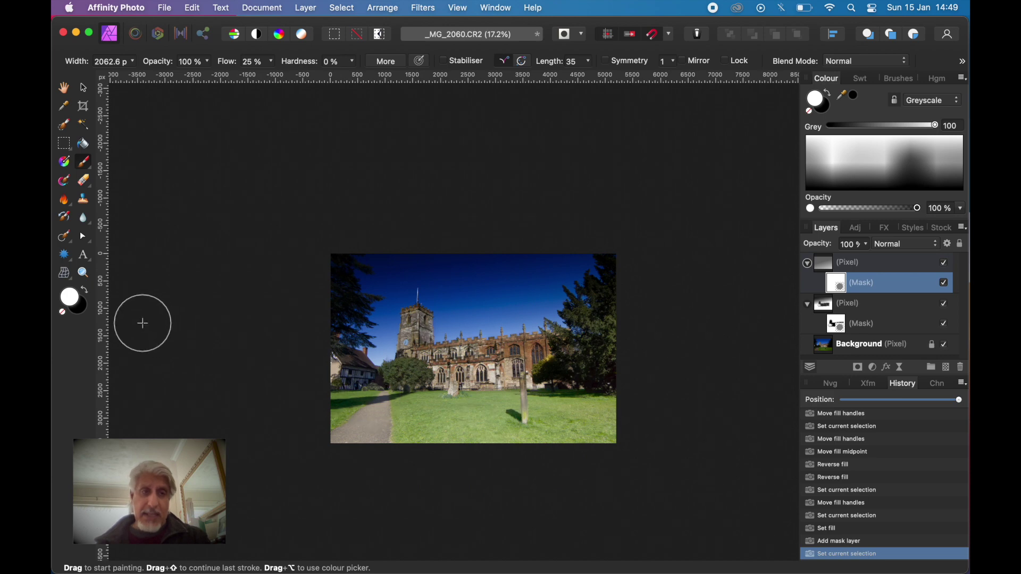
click(84, 288)
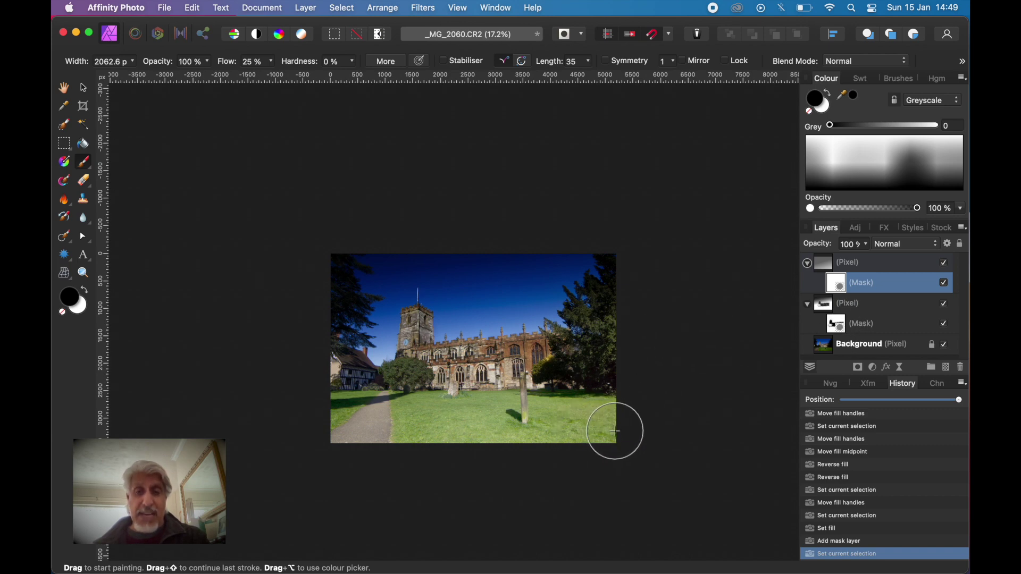
Step: Paint black on the mask over the lower-right and bottom grass to keep the lawn bright
drag(616, 432, 556, 448)
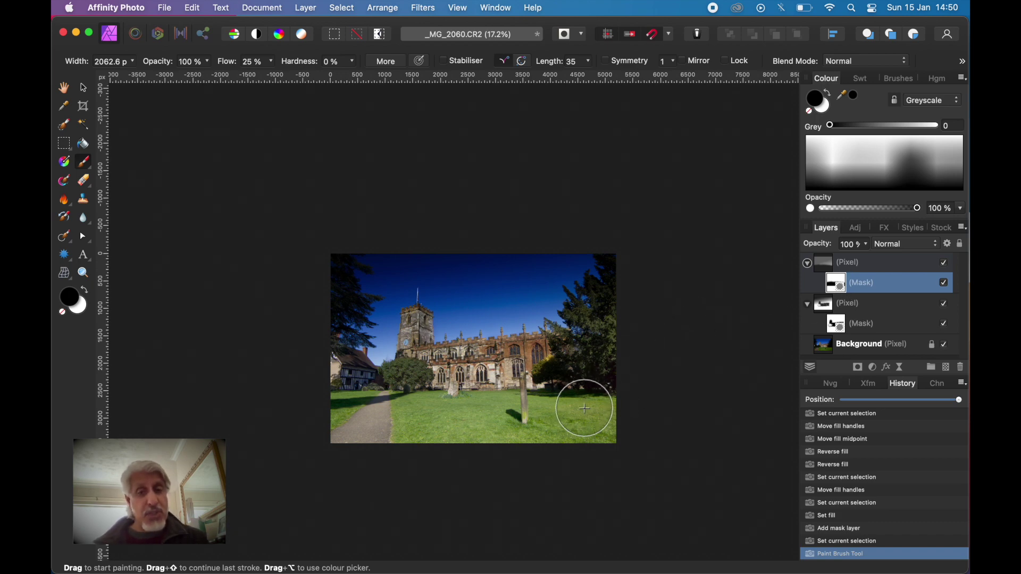
mouse_move(603, 424)
mouse_down()
mouse_move(472, 433)
mouse_move(333, 420)
mouse_up()
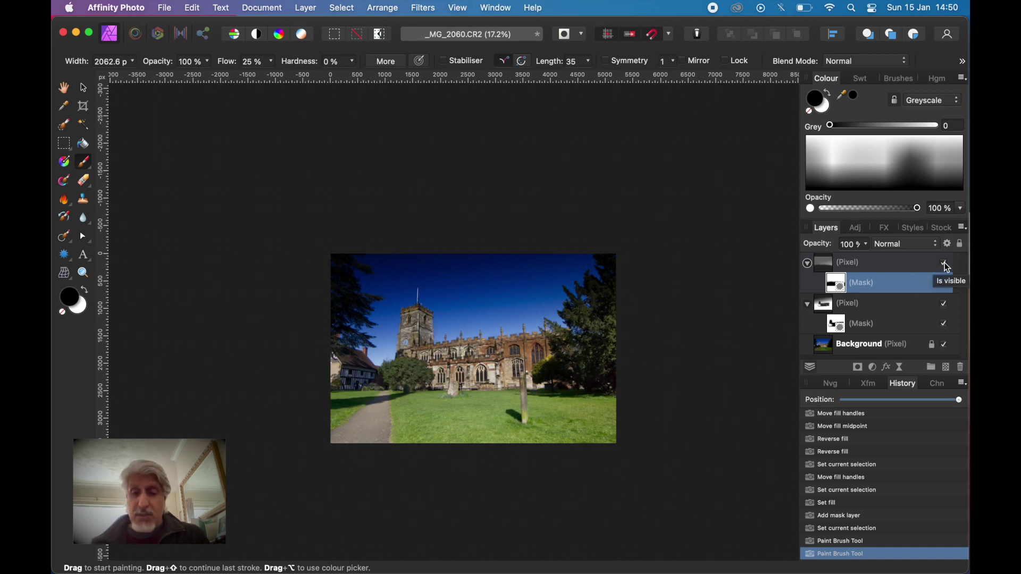
key(super+0)
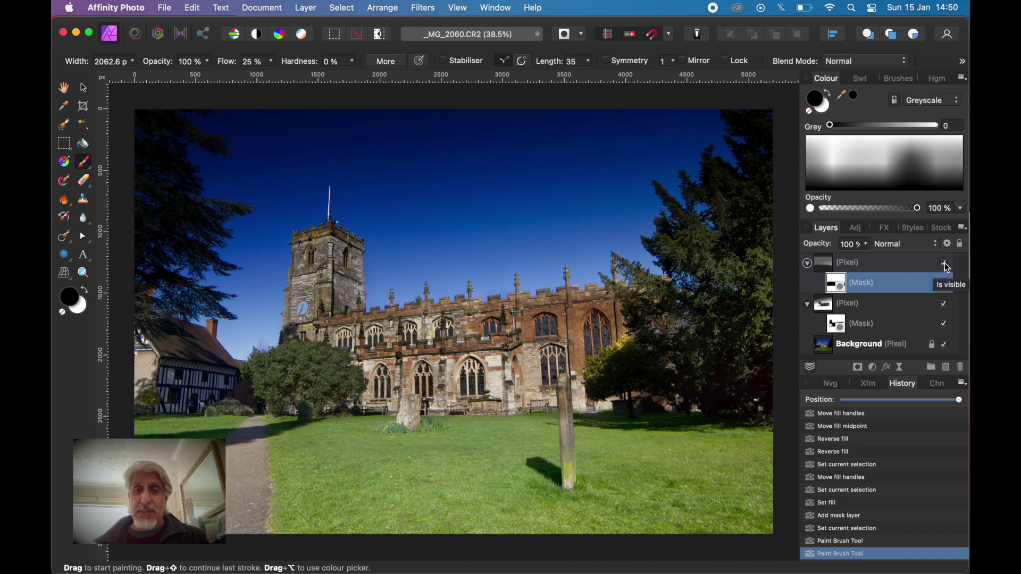
click(945, 265)
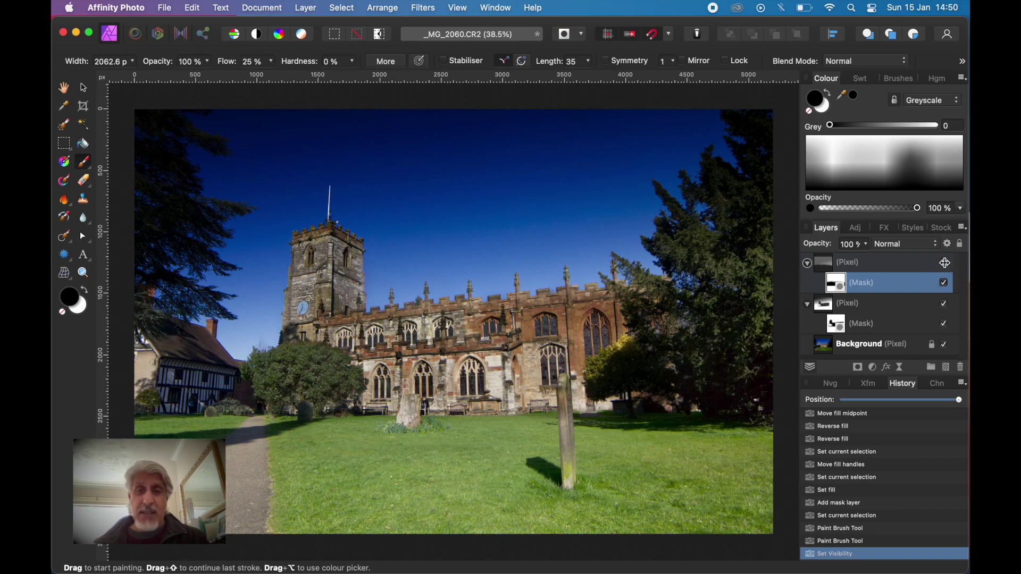
click(949, 264)
click(949, 265)
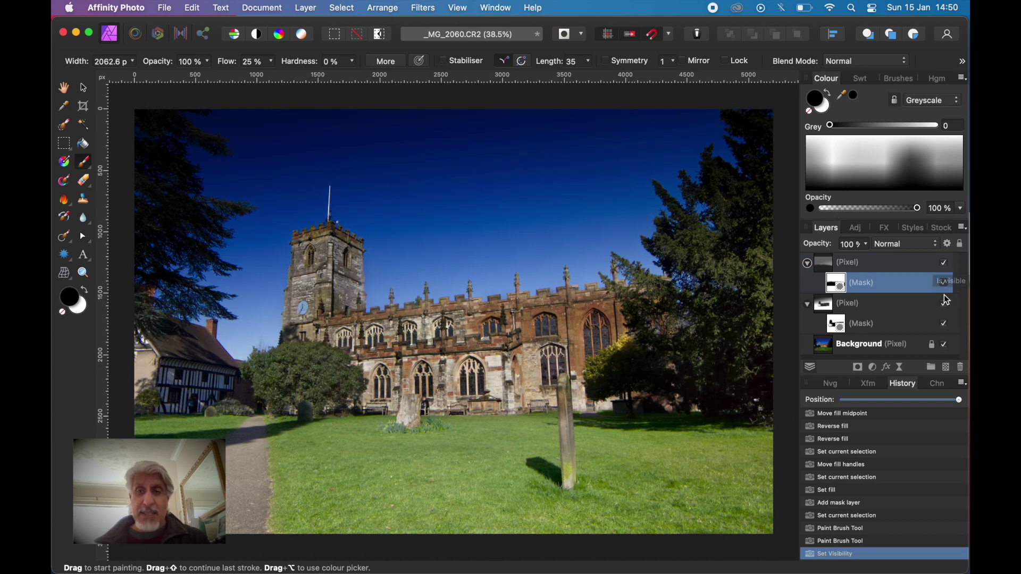
click(950, 266)
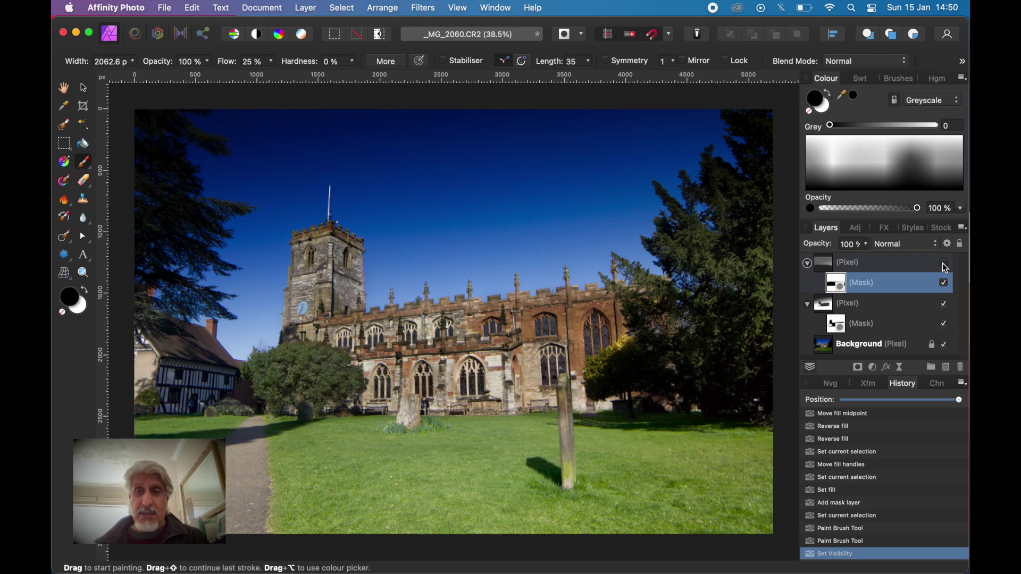
click(949, 307)
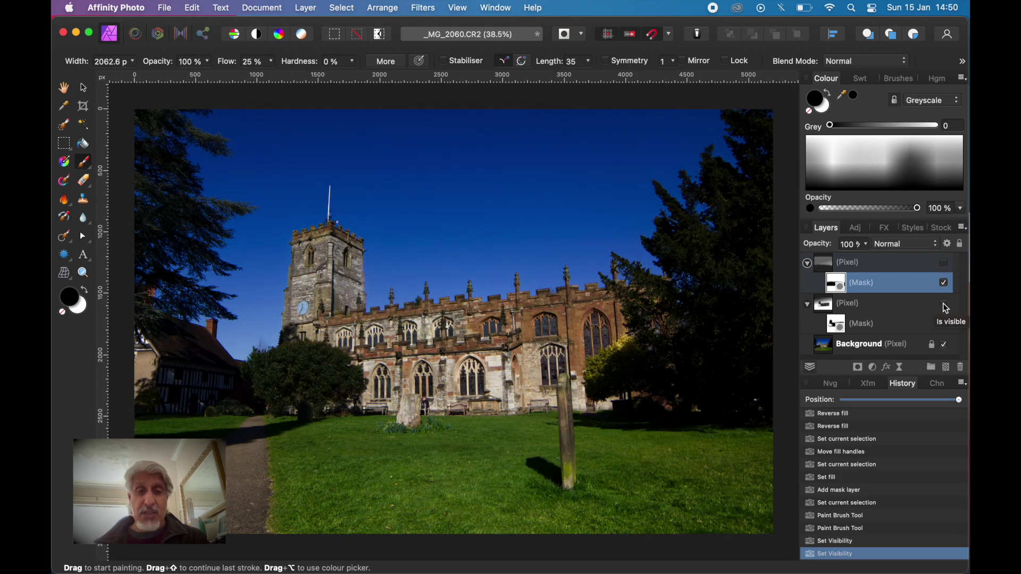
click(949, 307)
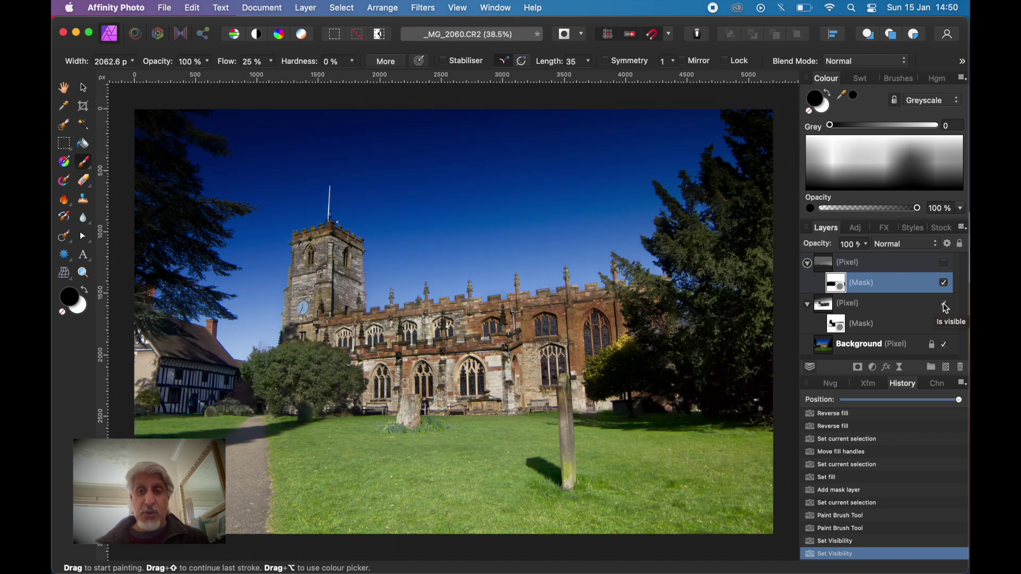
click(945, 263)
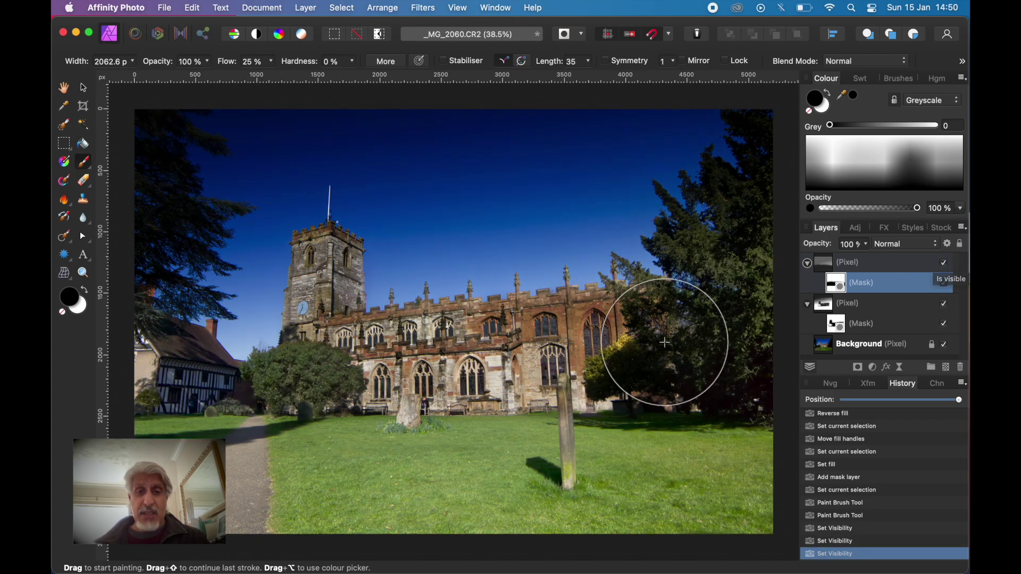
scroll(553, 369, down, 2)
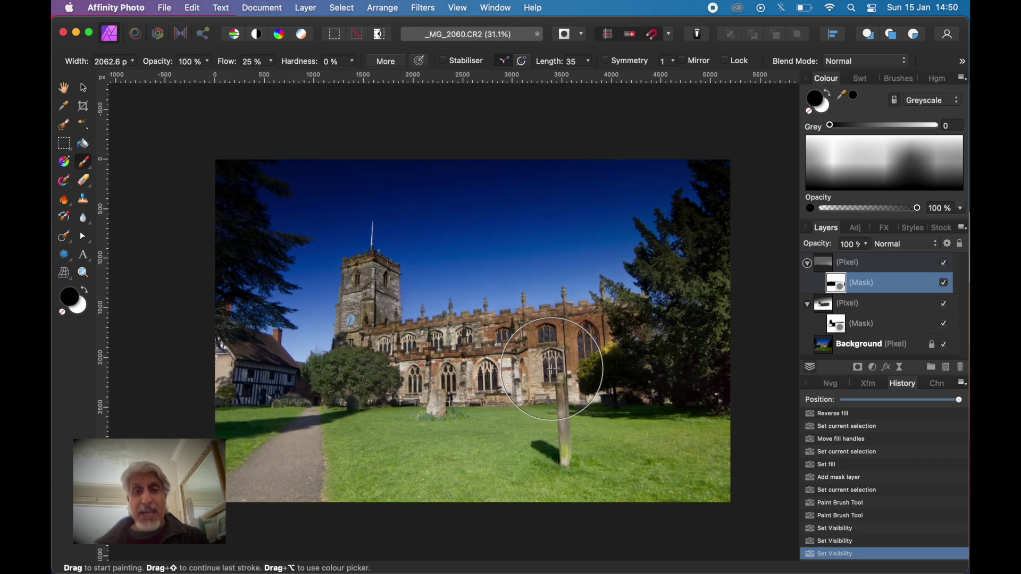